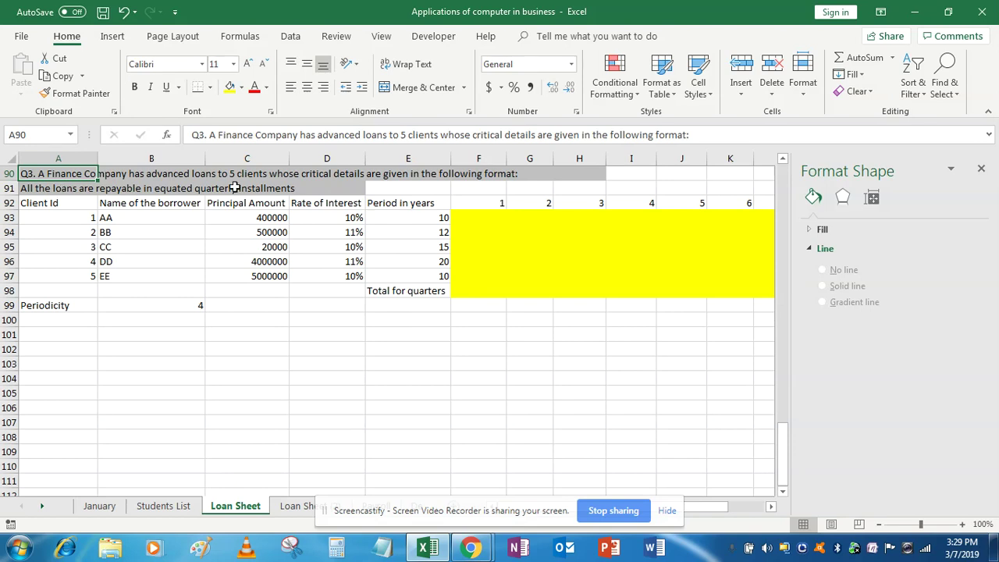
# - Review the periodicity of 4, the Rate of Interest column and period headers 1–10, then go to F93
pyautogui.click(58, 305)
pyautogui.click(174, 306)
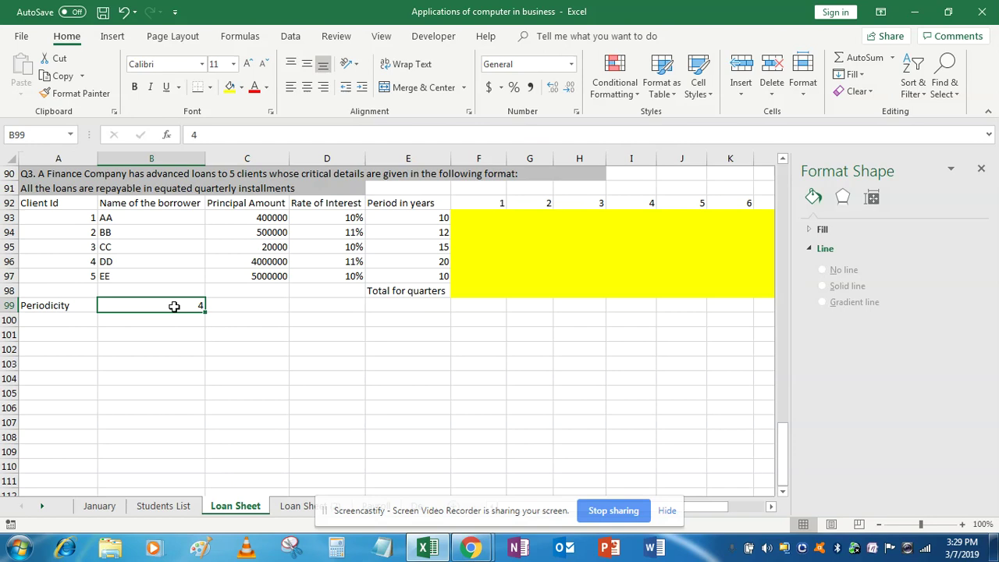
pyautogui.click(330, 206)
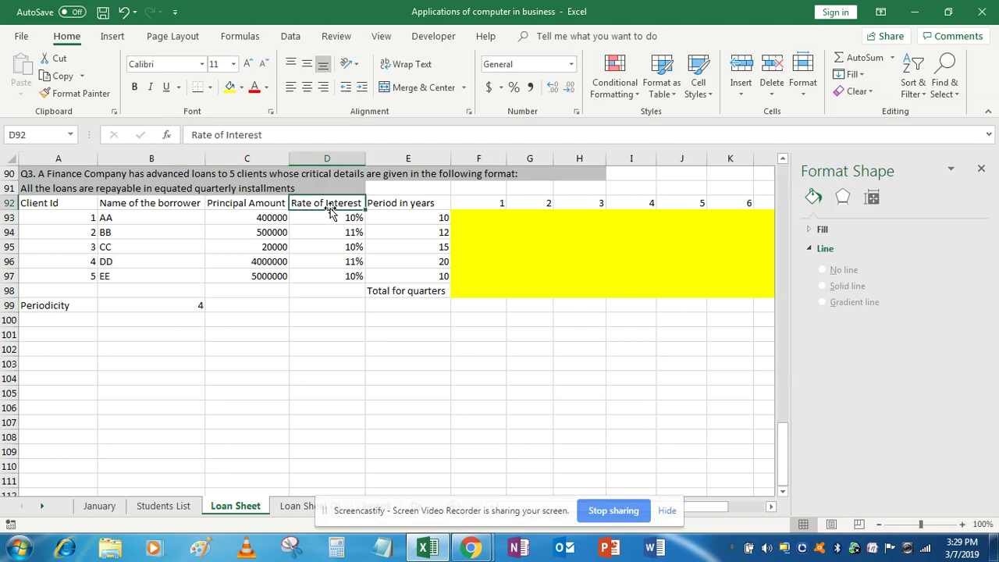
pyautogui.press('Right')
pyautogui.press('Right')
pyautogui.hotkey('shift', 'Right')
pyautogui.hotkey('shift', 'Right')
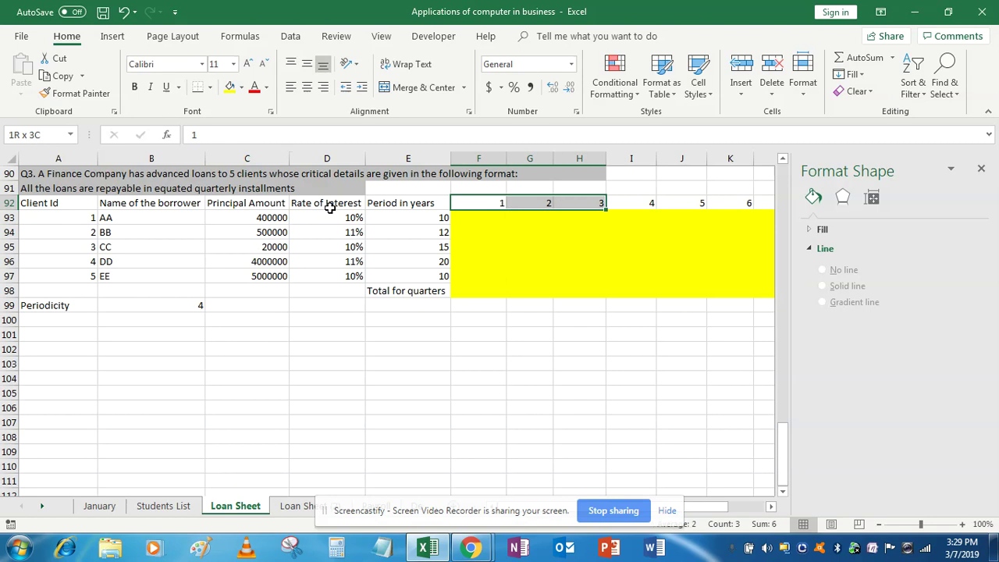
pyautogui.hotkey('shift', 'Right')
pyautogui.hotkey('shift', 'Right')
pyautogui.hotkey('shift', 'Right')
pyautogui.hotkey('shift', 'Right')
pyautogui.hotkey('shift', 'Right')
pyautogui.hotkey('shift', 'Right')
pyautogui.hotkey('shift', 'Right')
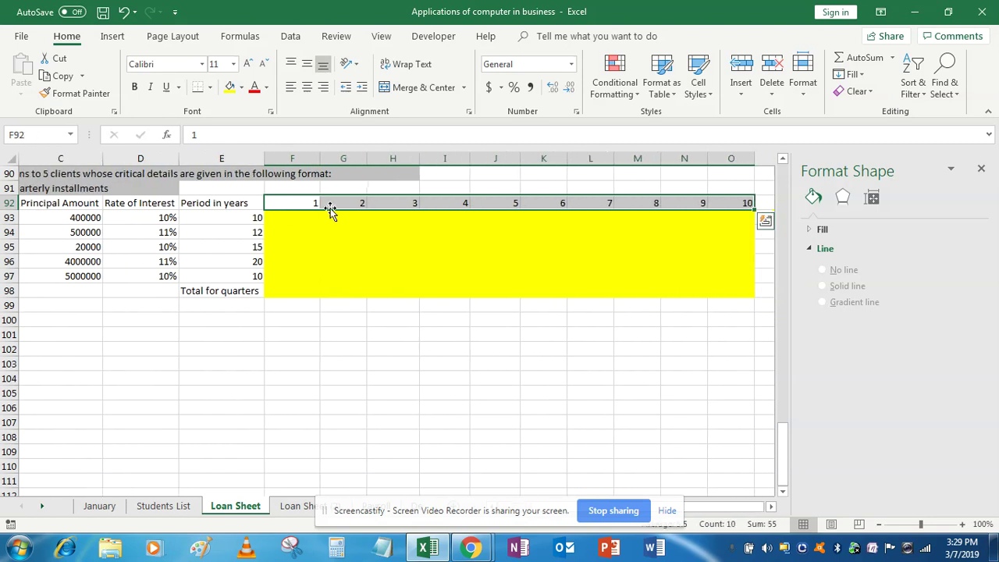
pyautogui.press('Left')
pyautogui.press('Home')
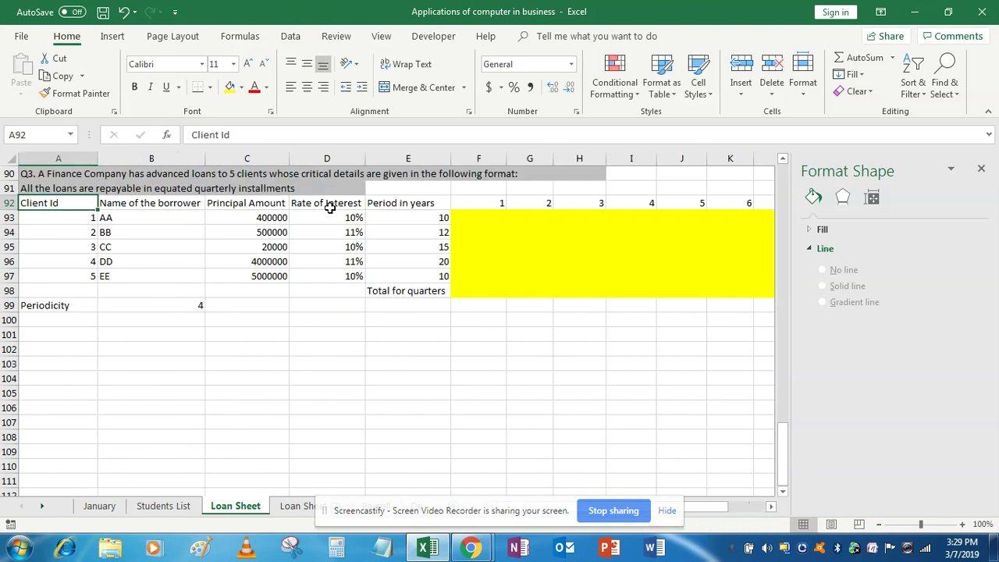
pyautogui.press('Down')
pyautogui.press('Right')
pyautogui.press('Right')
pyautogui.press('Right')
pyautogui.press('Right')
pyautogui.press('Right')
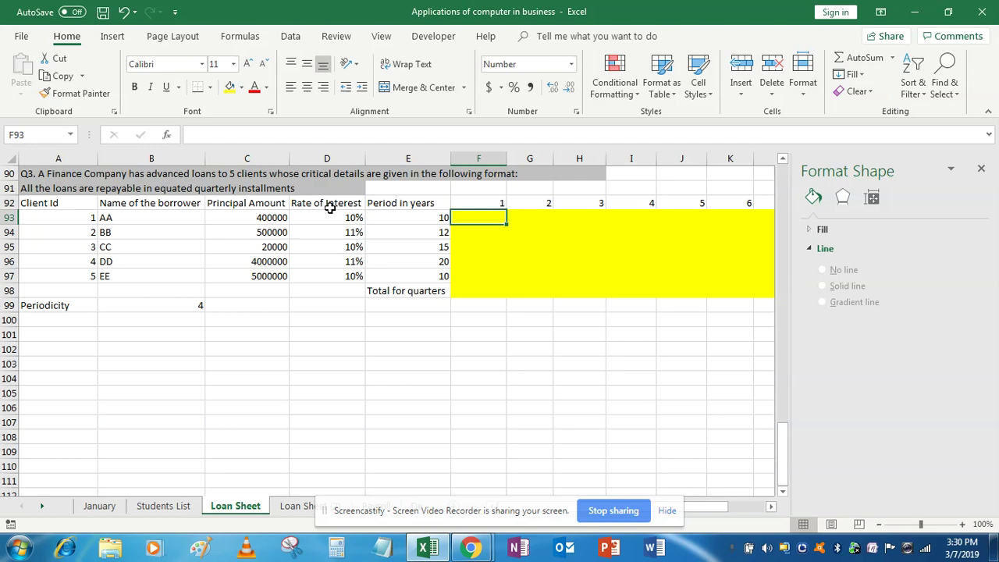
# - Start F93's formula as =IPMT($D$93/$B$99,F92 for AA's rate and period
pyautogui.write('=')
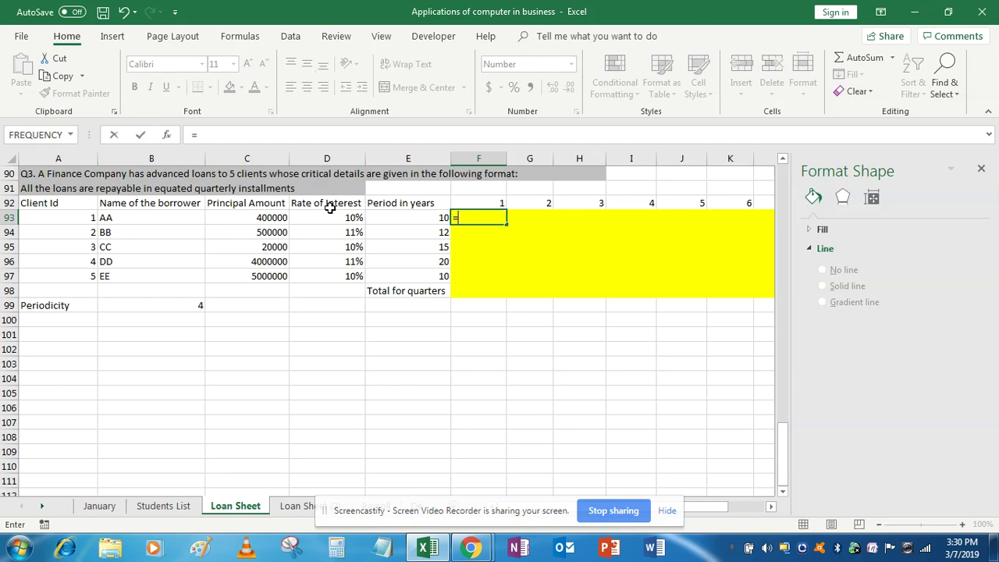
pyautogui.write('ipm')
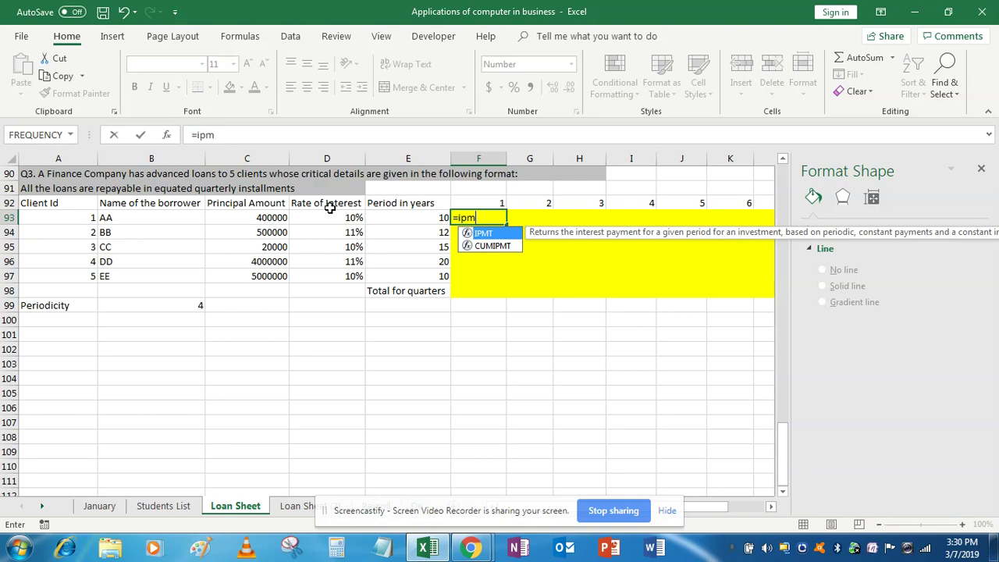
pyautogui.press('Tab')
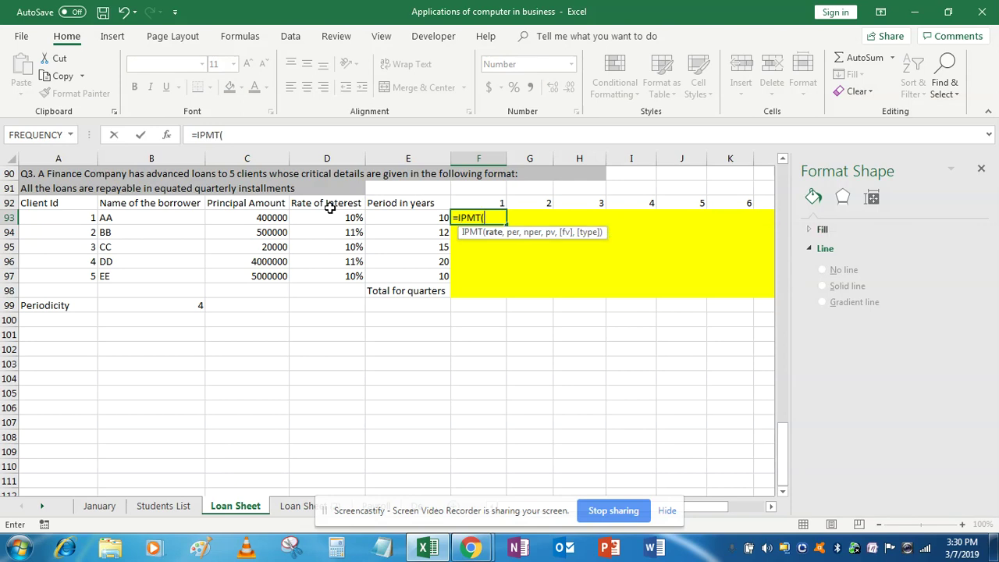
pyautogui.click(330, 217)
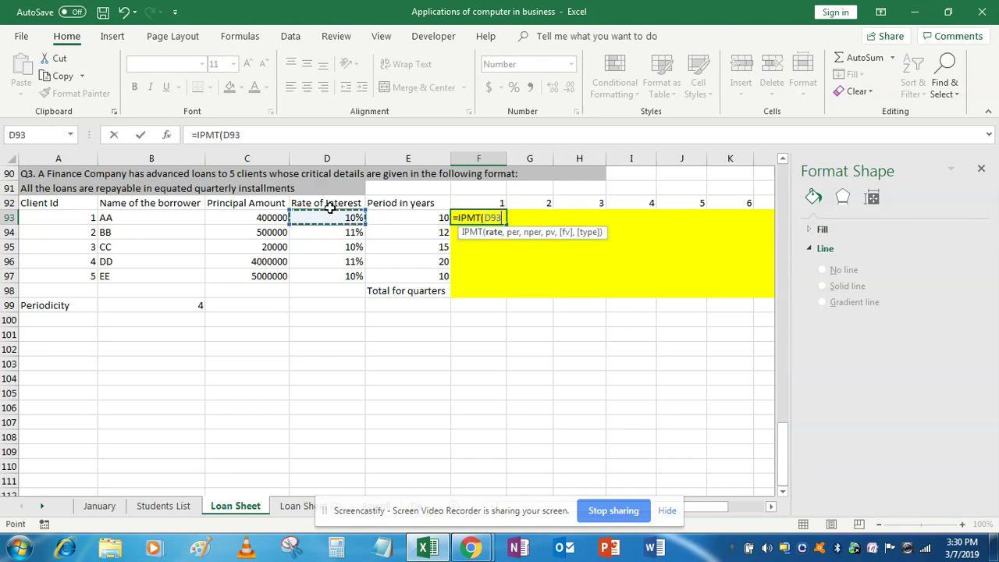
pyautogui.press('F4')
pyautogui.write('$D$93/')
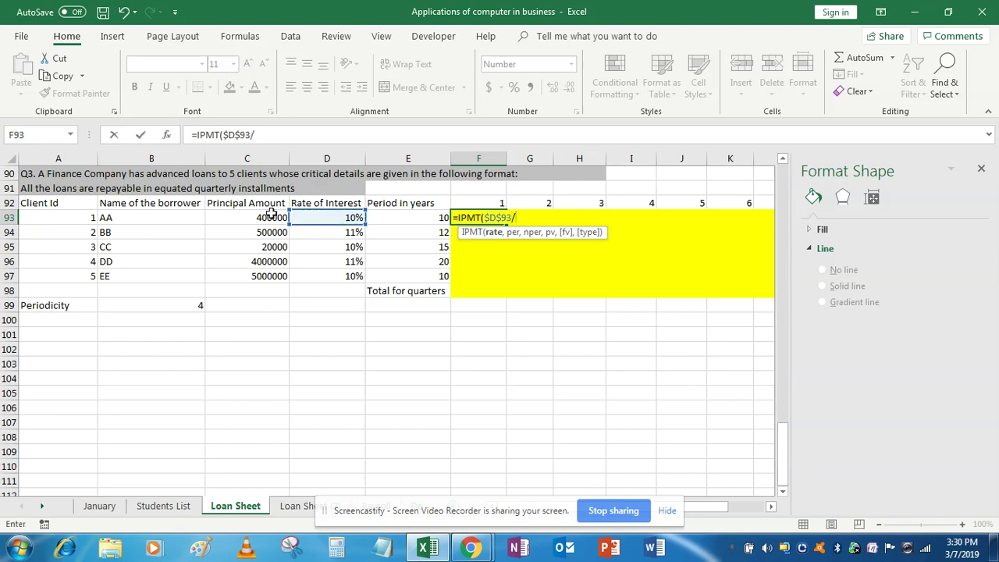
pyautogui.click(166, 304)
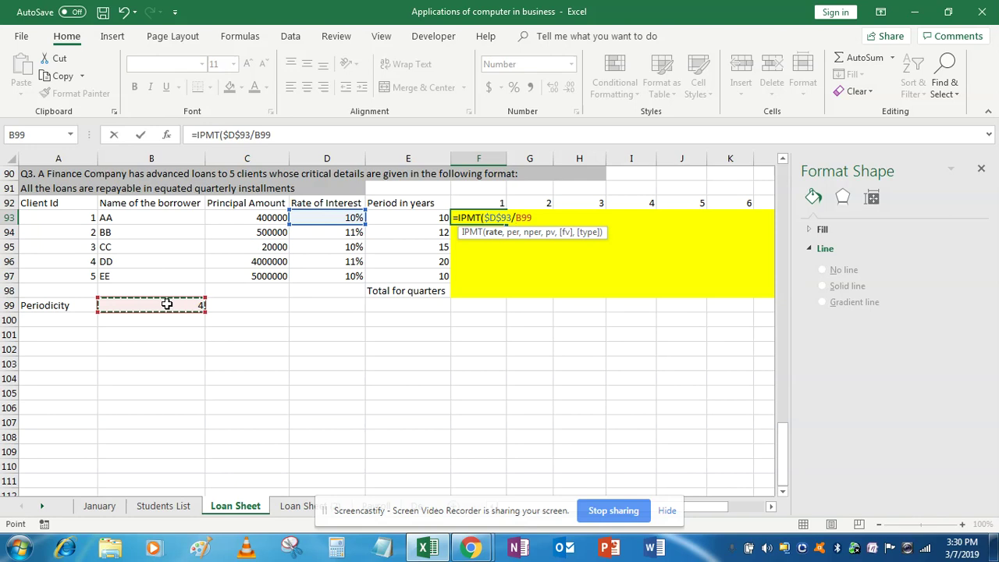
pyautogui.press('F4')
pyautogui.write(',')
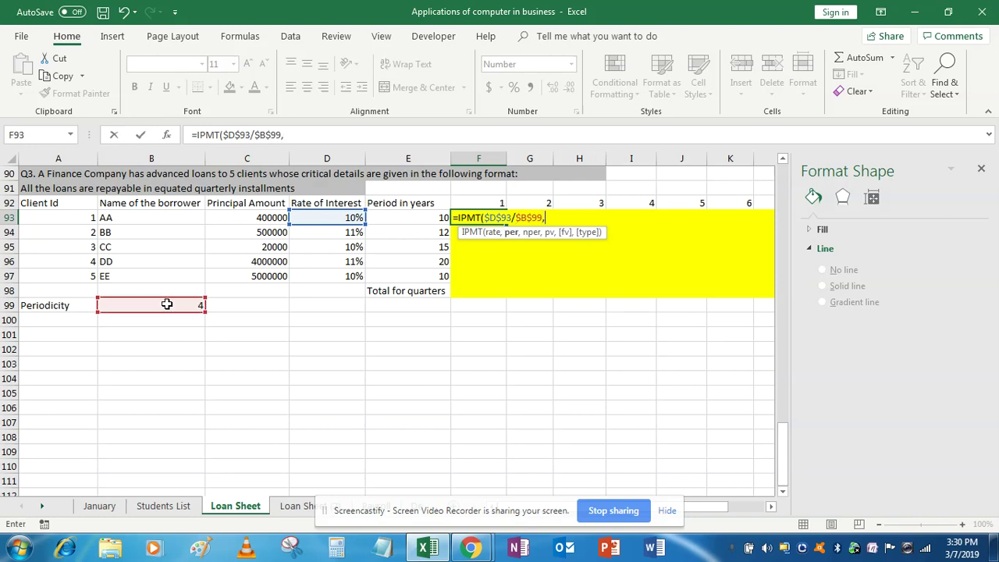
pyautogui.click(490, 202)
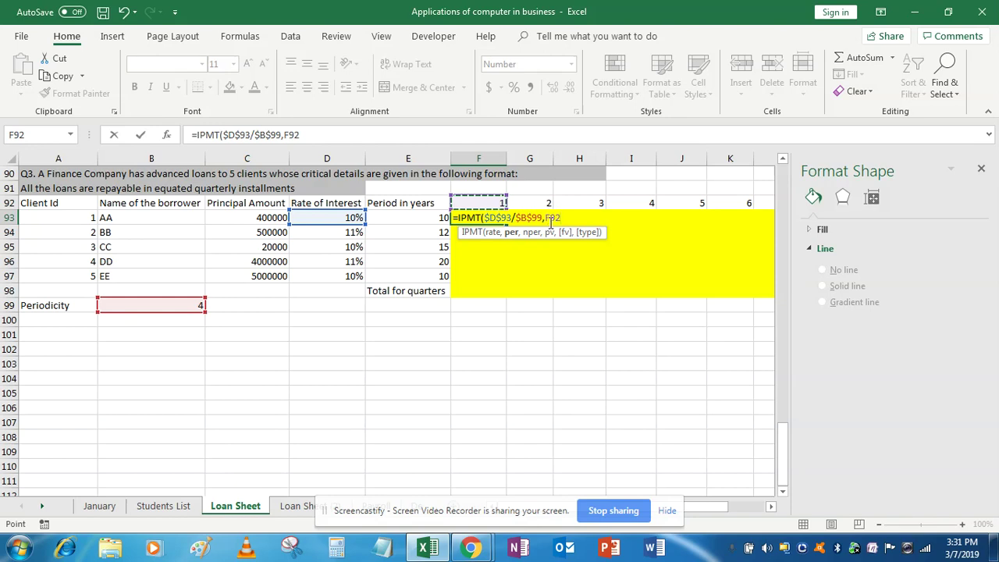
# - Lock the period reference's row as F$92 and add $E$93 as the term argument
pyautogui.click(552, 219)
pyautogui.write('$92')
pyautogui.write(',')
pyautogui.click(387, 216)
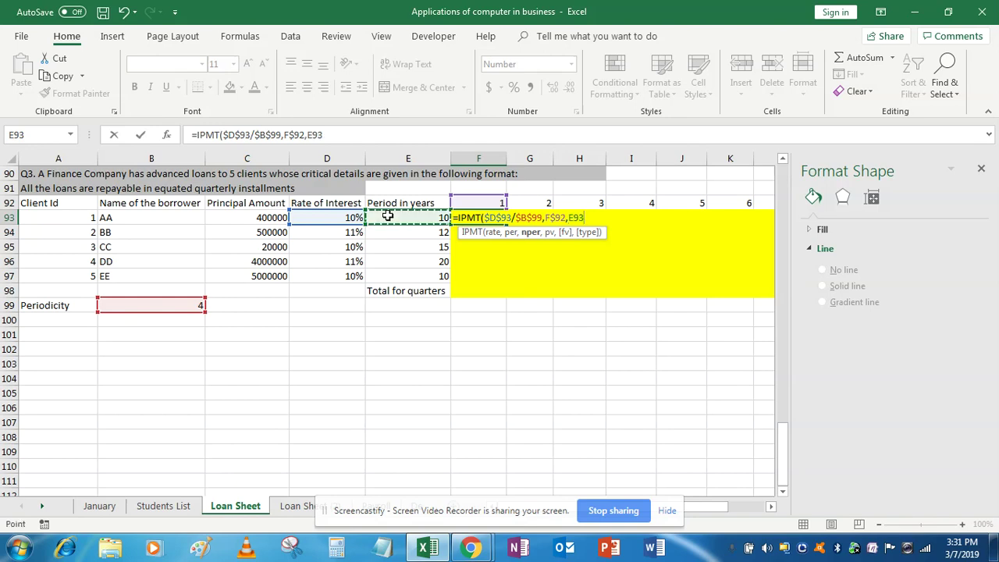
pyautogui.press('F4')
# - Multiply the term by $B$99, add -$C$93 as present value and commit, giving 10000
pyautogui.write('*')
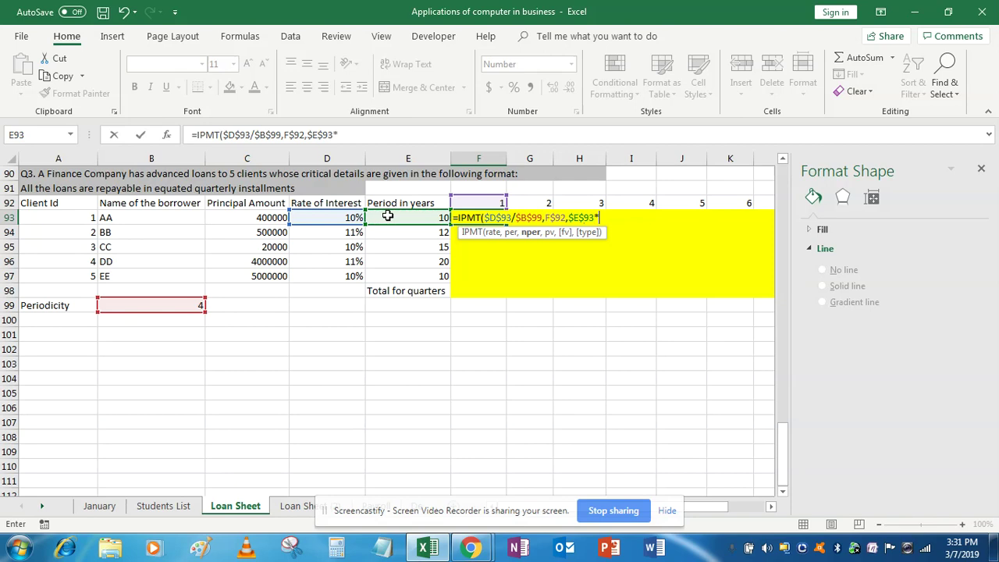
pyautogui.click(184, 305)
pyautogui.press('F4')
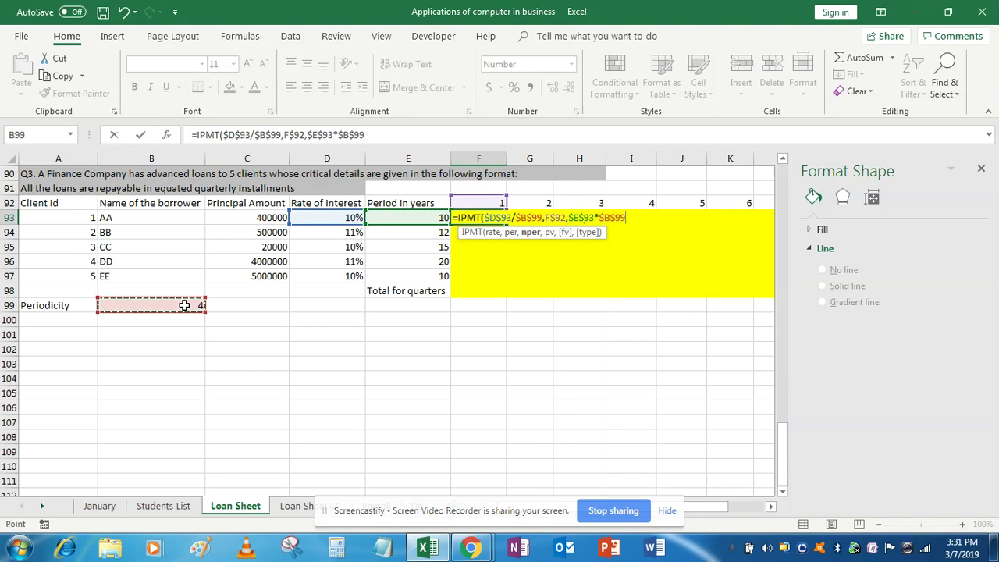
pyautogui.write(',')
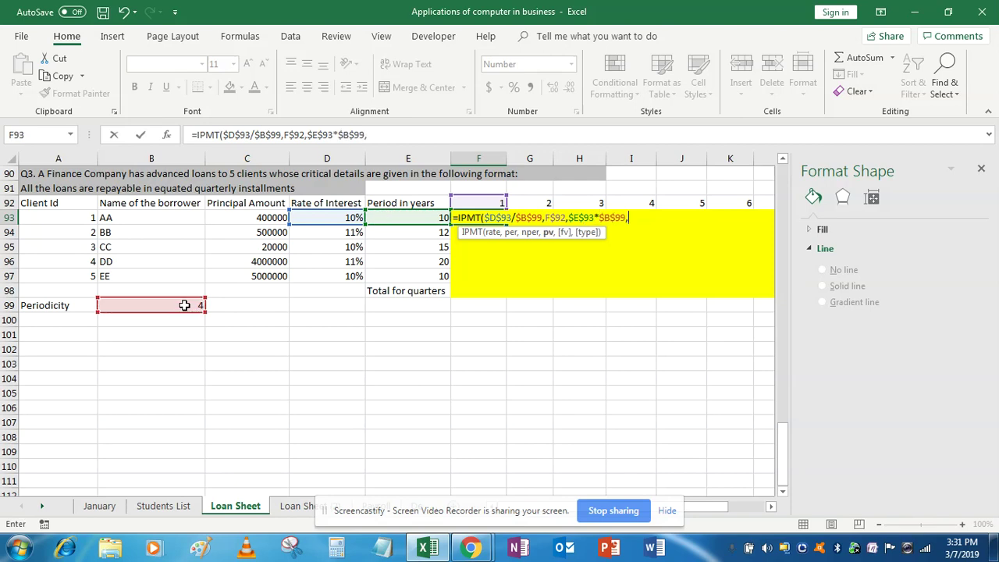
pyautogui.write('-')
pyautogui.click(219, 215)
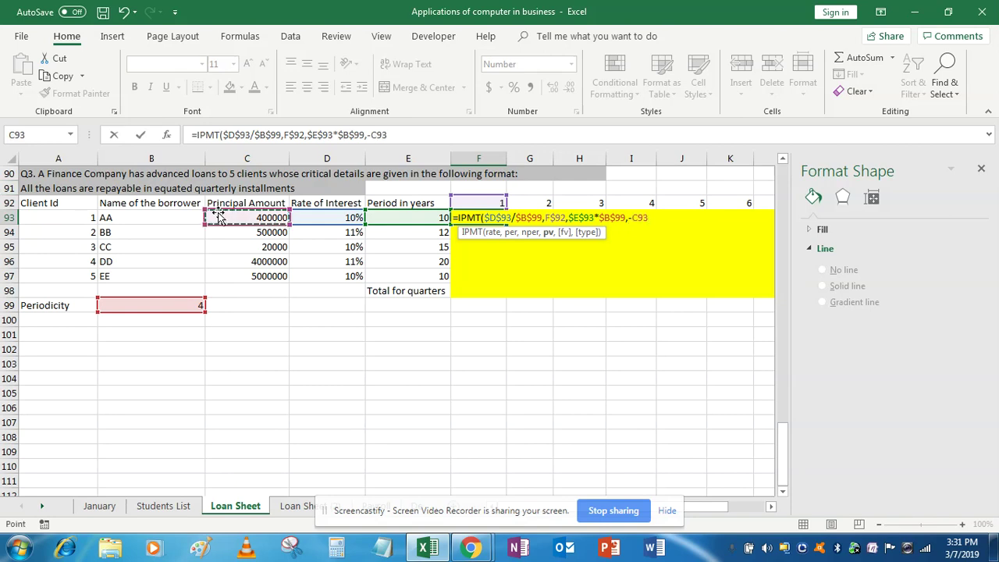
pyautogui.press('F4')
pyautogui.write(')')
pyautogui.hotkey('ctrl', 'Return')
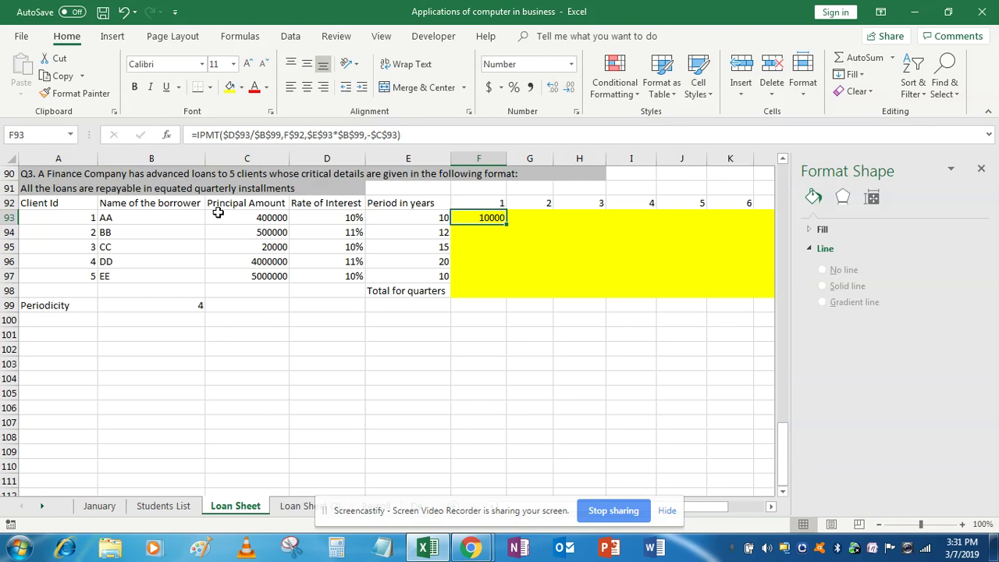
# - Fill F93's interest formula across row 93 through period 10 in column O
pyautogui.press('Up')
pyautogui.press('Right')
pyautogui.press('Right')
pyautogui.press('Right')
pyautogui.press('Right')
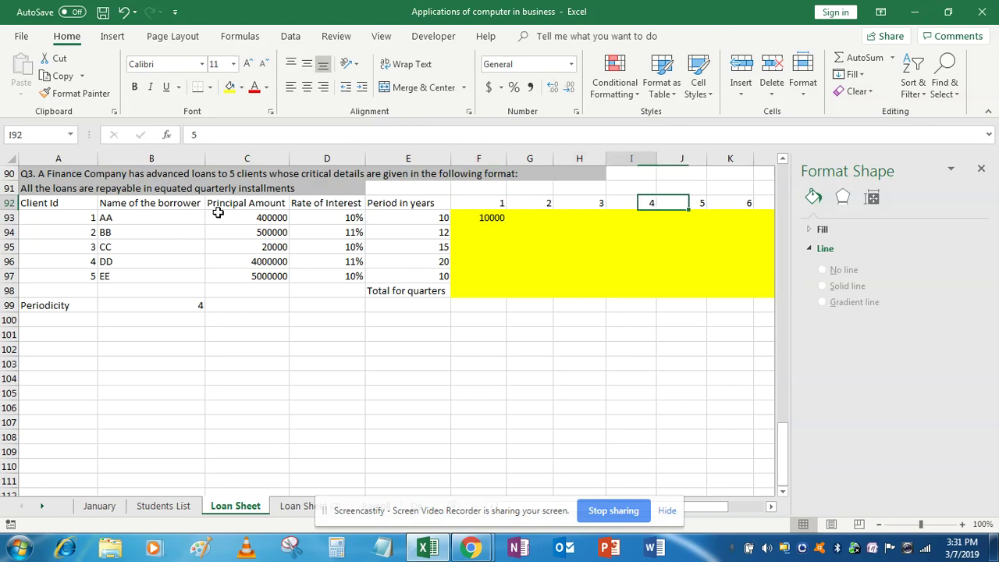
pyautogui.press('Left')
pyautogui.press('Left')
pyautogui.press('Left')
pyautogui.press('Down')
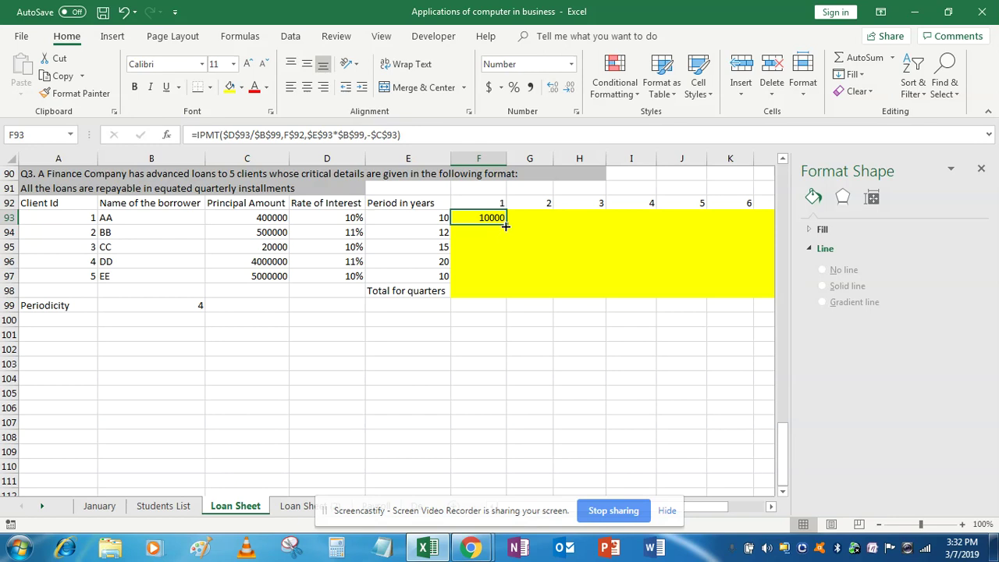
pyautogui.moveTo(506, 221); pyautogui.dragTo(728, 224)
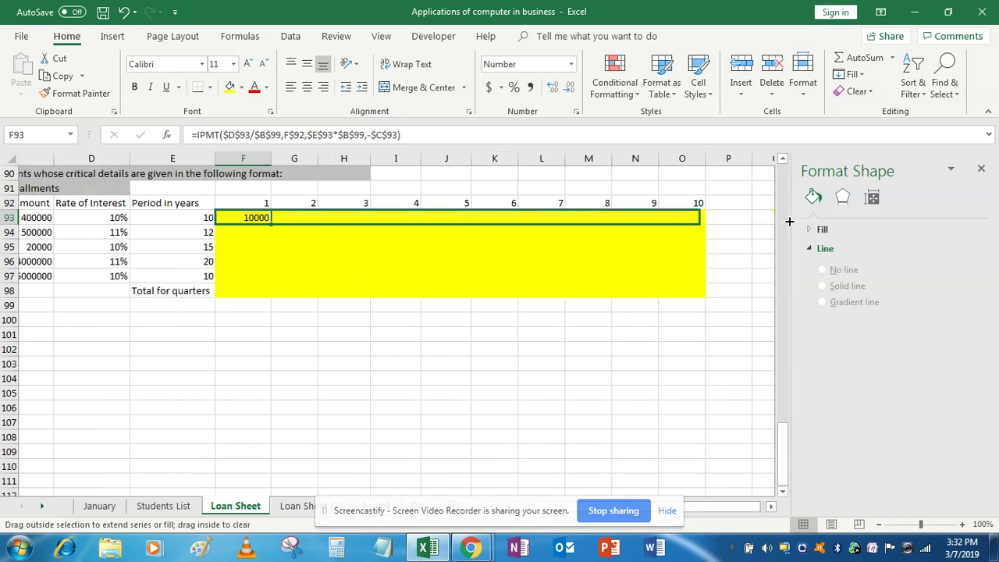
pyautogui.moveTo(727, 224); pyautogui.dragTo(687, 221)
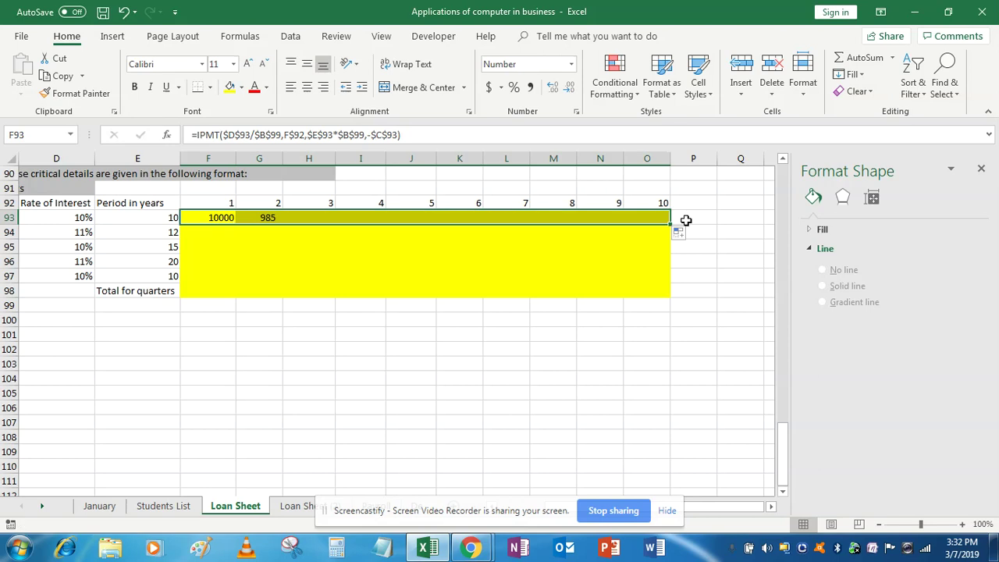
pyautogui.moveTo(722, 508); pyautogui.dragTo(702, 508)
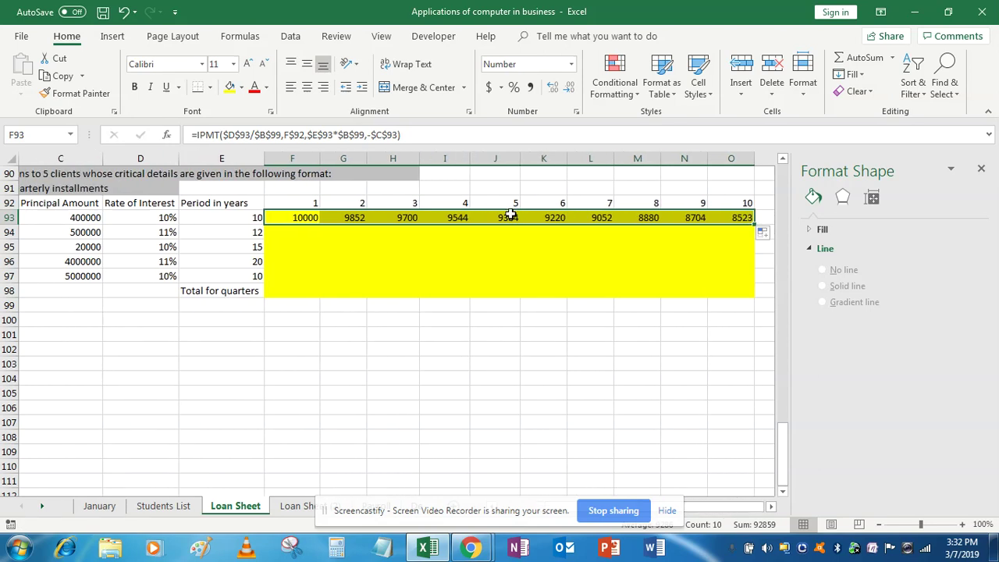
# - Check the copied IPMT formula in J93 and leave it unchanged
pyautogui.click(510, 217)
pyautogui.doubleClick(510, 217)
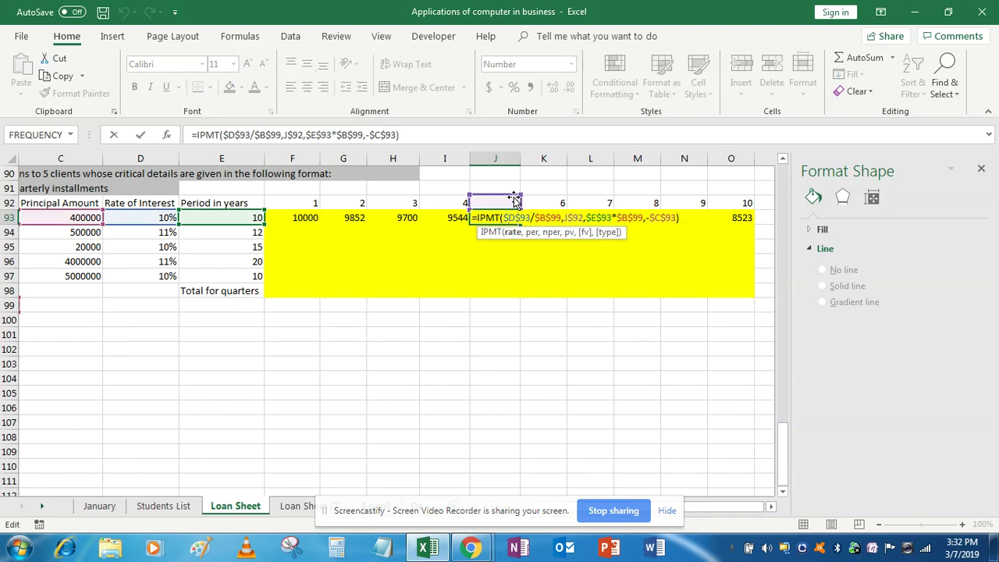
pyautogui.moveTo(721, 513); pyautogui.dragTo(691, 507)
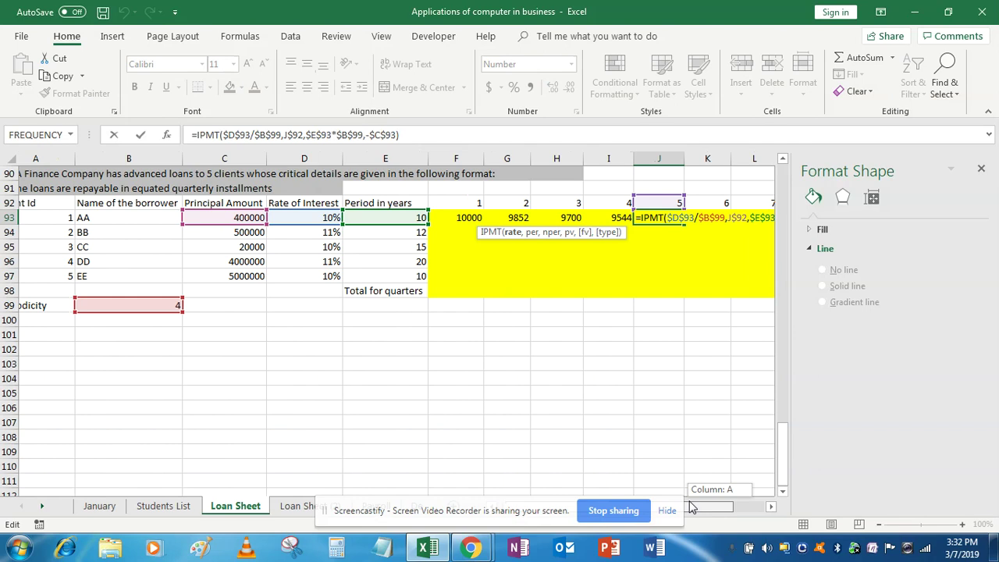
pyautogui.moveTo(689, 504); pyautogui.dragTo(690, 503)
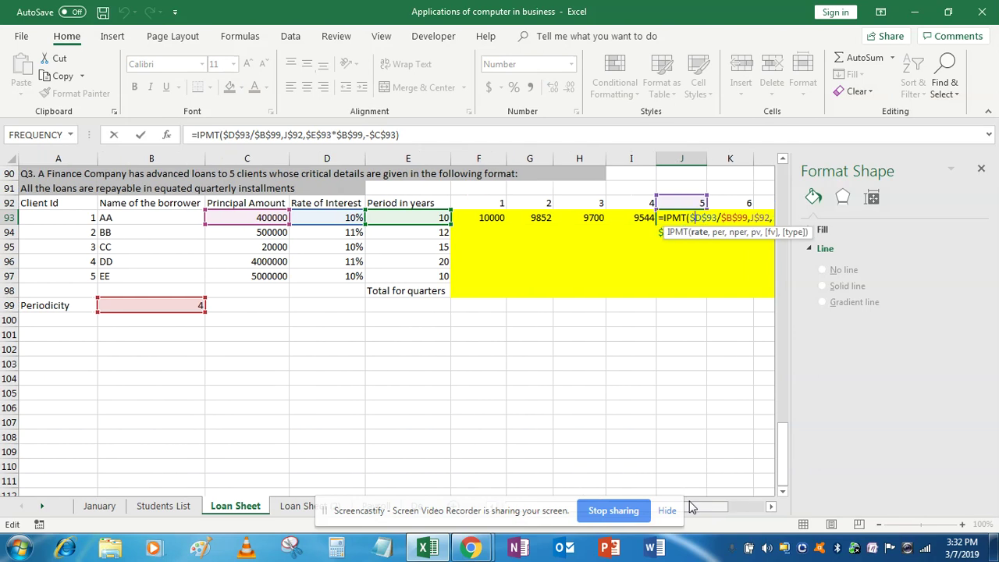
pyautogui.press('Return')
pyautogui.press('Left')
pyautogui.press('Left')
# - Copy F93's interest formula down into F94 and open it for editing
pyautogui.press('Left')
pyautogui.press('Left')
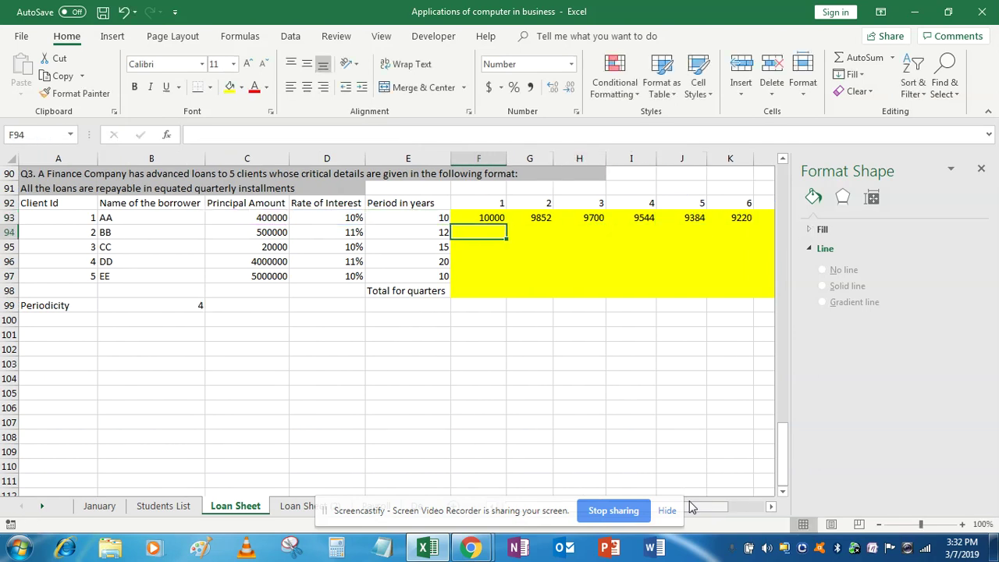
pyautogui.press('Left')
pyautogui.press('Left')
pyautogui.press('Left')
pyautogui.press('Left')
pyautogui.press('Left')
pyautogui.press('Right')
pyautogui.press('Right')
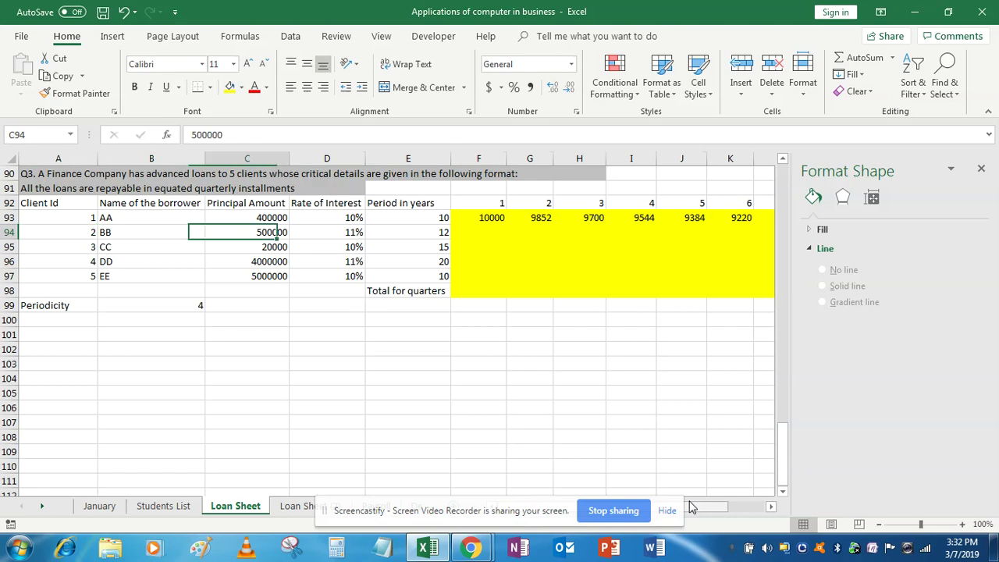
pyautogui.press('Right')
pyautogui.press('Right')
pyautogui.press('Right')
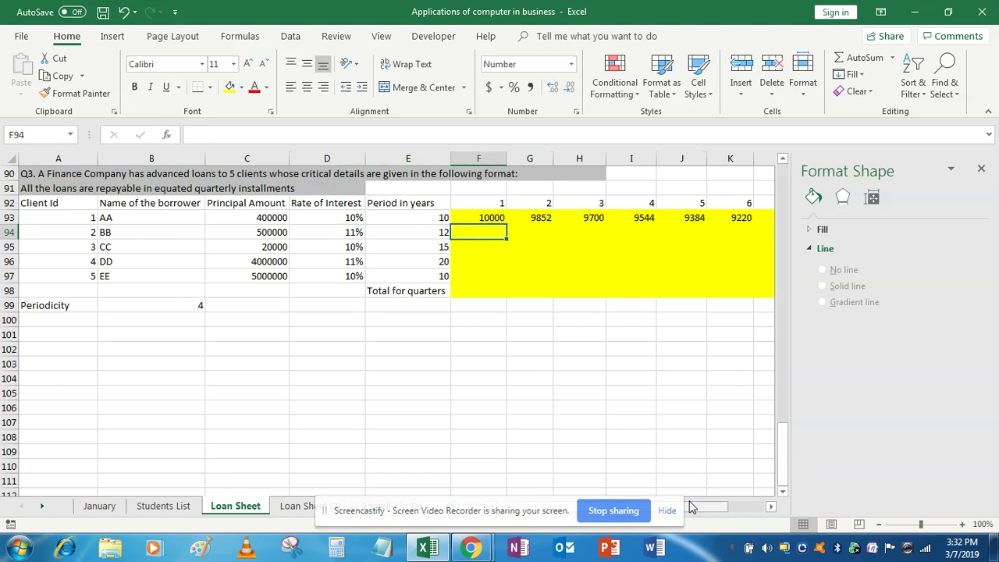
pyautogui.click(492, 218)
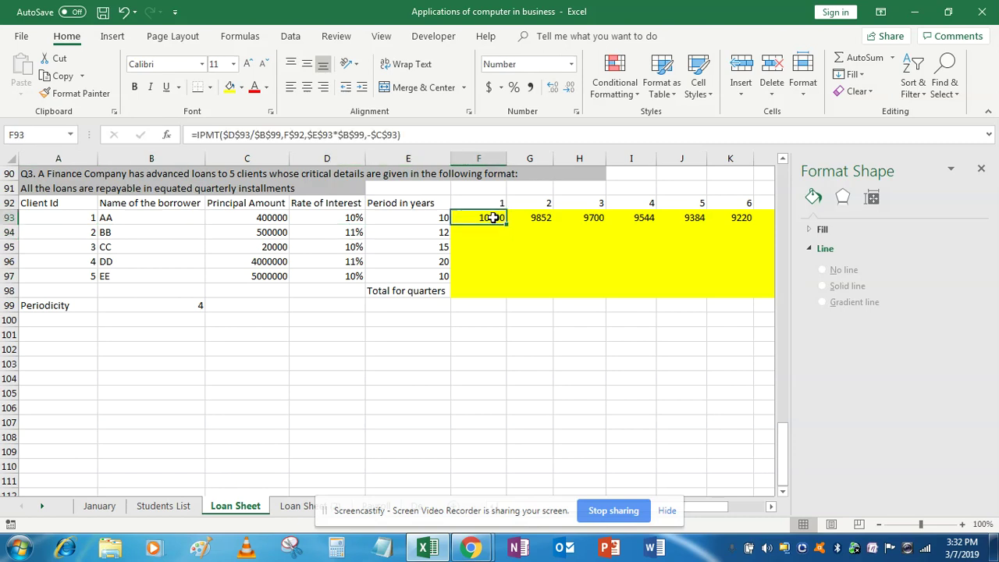
pyautogui.moveTo(507, 225); pyautogui.dragTo(508, 240)
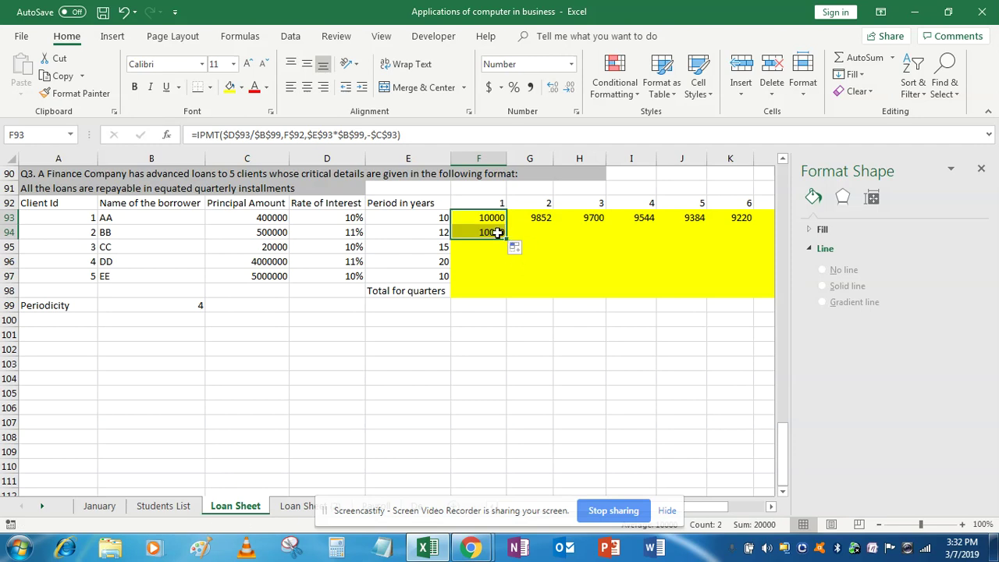
pyautogui.click(497, 231)
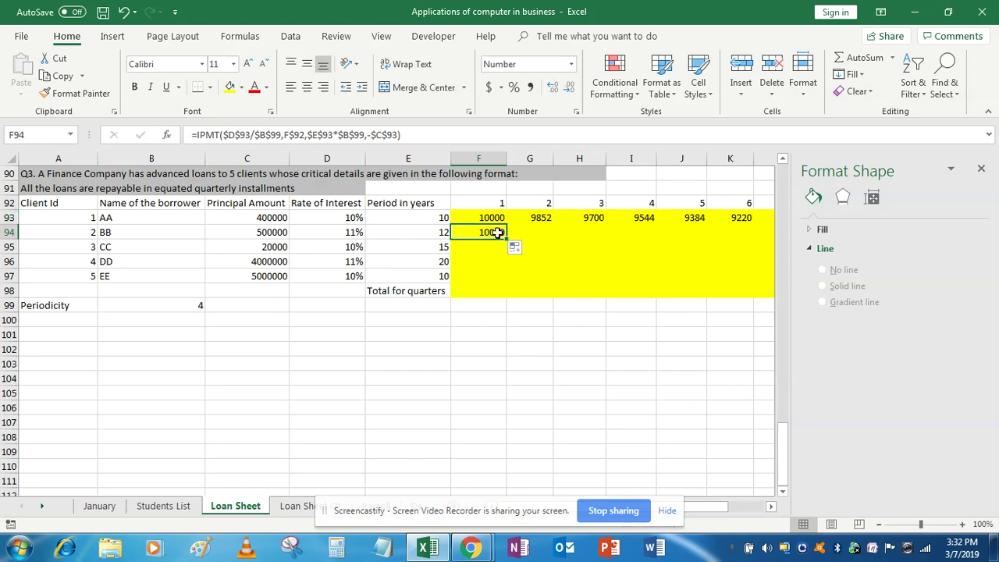
pyautogui.doubleClick(497, 231)
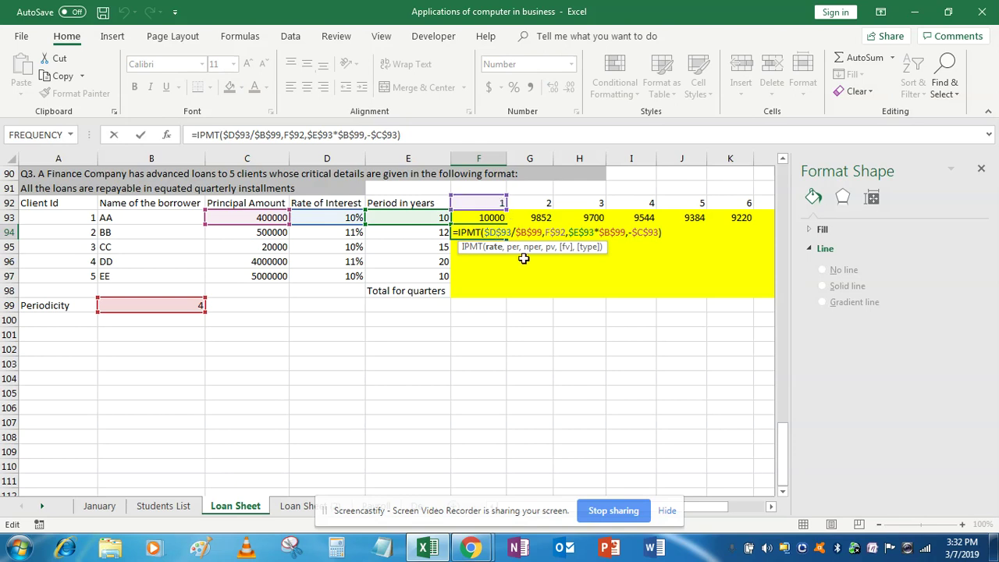
# - Repoint F94's rate, term and principal to BB's D94, E94 and C94
pyautogui.click(502, 231)
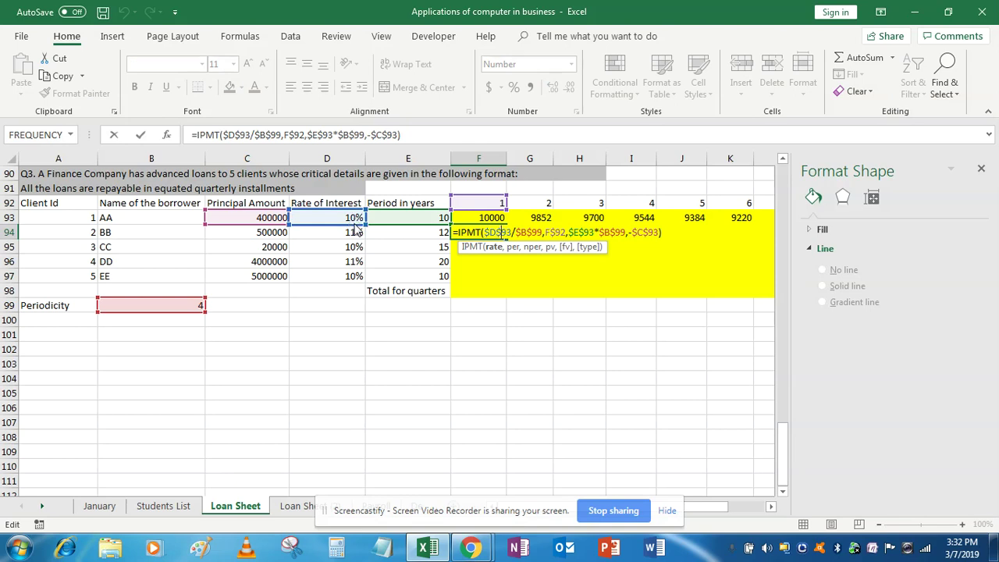
pyautogui.moveTo(355, 228); pyautogui.dragTo(356, 243)
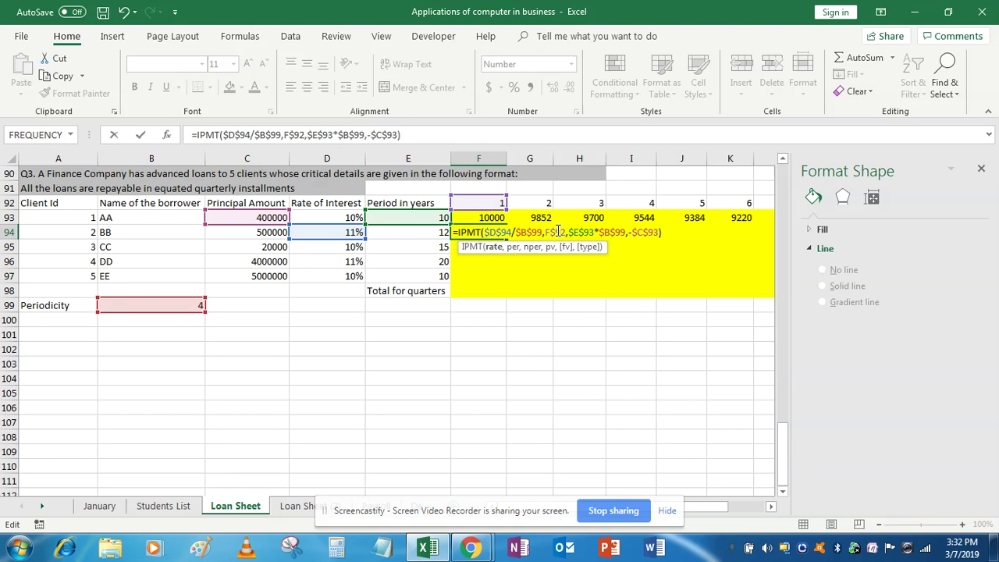
pyautogui.click(558, 232)
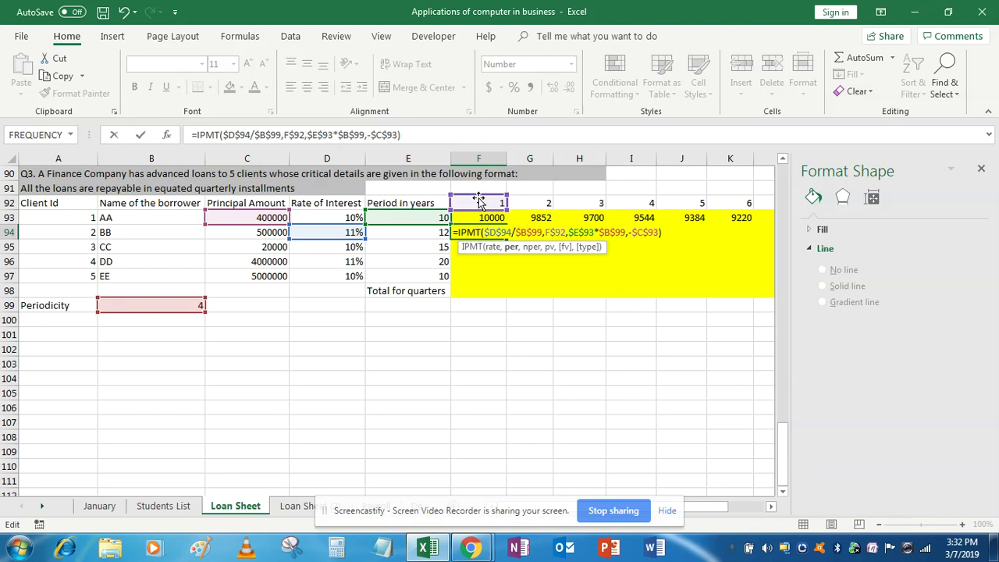
pyautogui.click(571, 232)
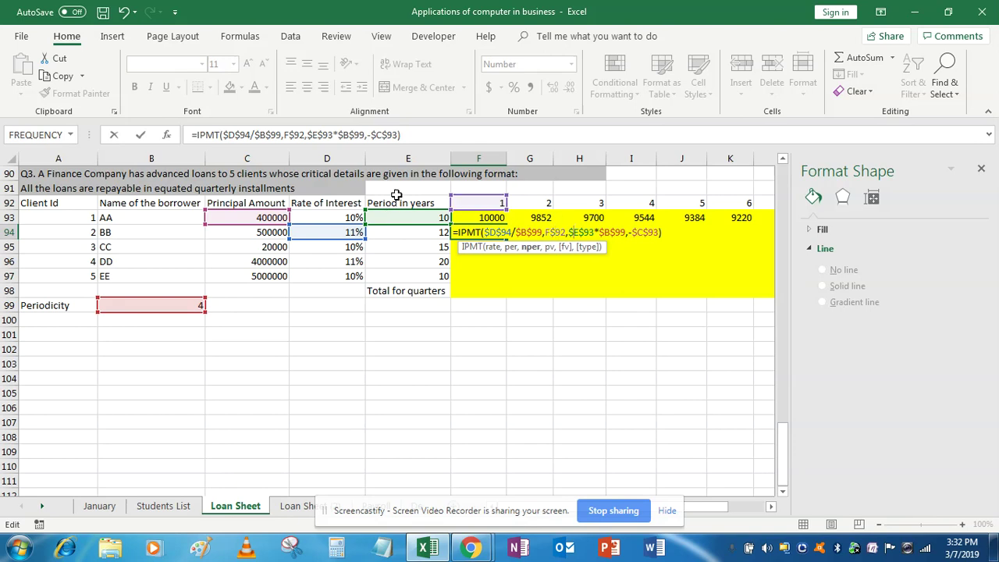
pyautogui.moveTo(401, 226); pyautogui.dragTo(401, 240)
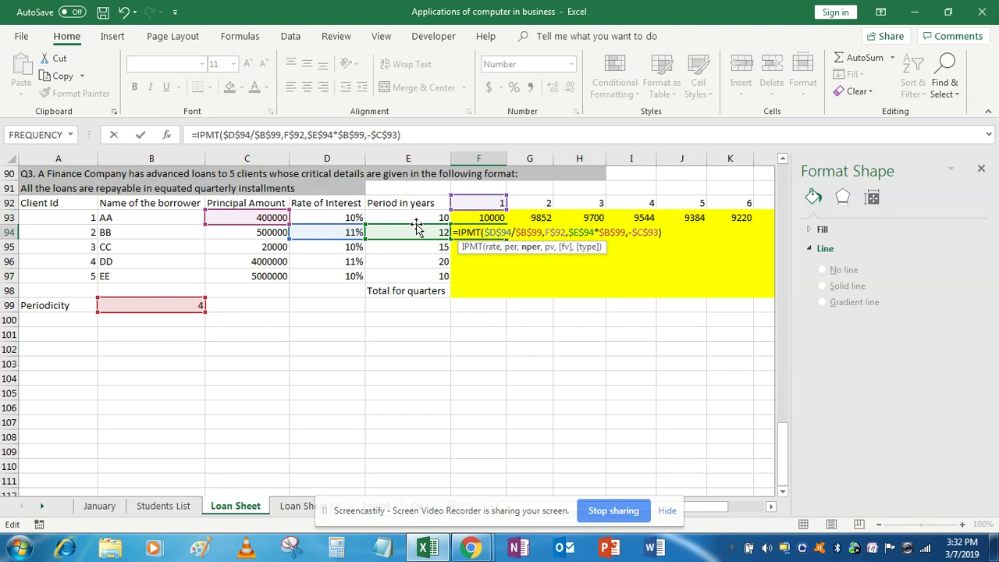
pyautogui.click(652, 233)
pyautogui.moveTo(270, 227); pyautogui.dragTo(269, 232)
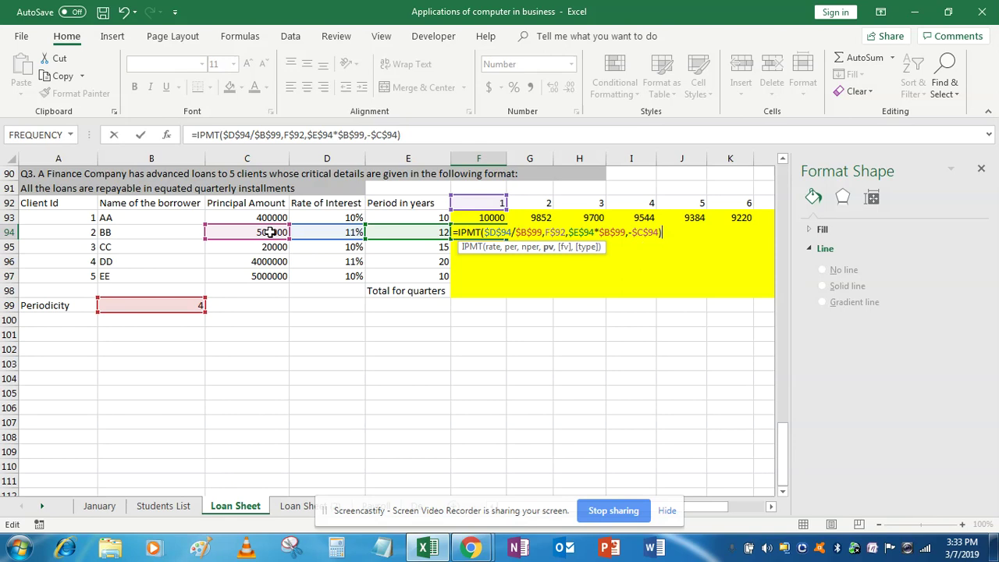
# - Commit BB's formula in F94, giving 13750, and fill it across to O94
pyautogui.hotkey('ctrl', 'Return')
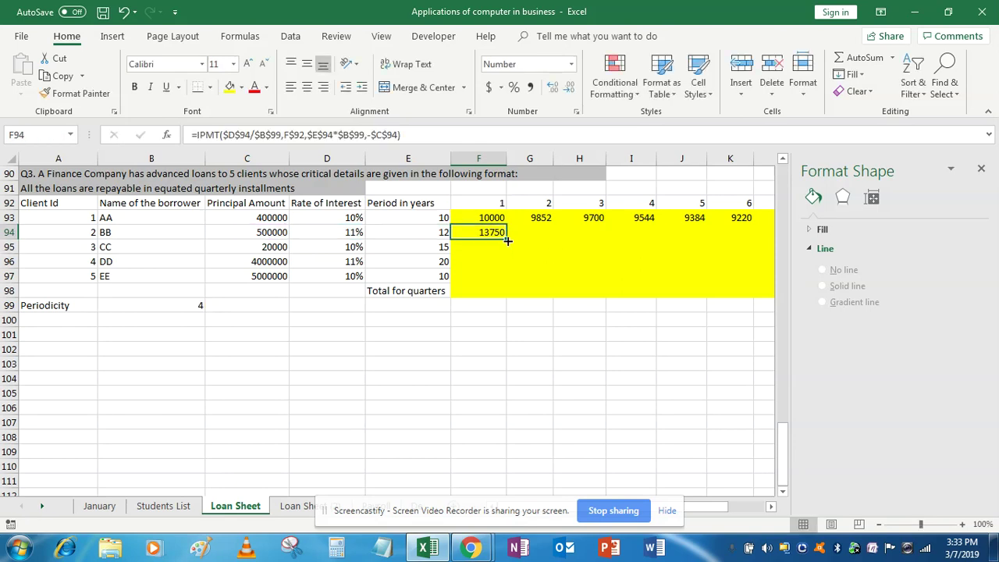
pyautogui.moveTo(507, 242)
pyautogui.mouseDown()
pyautogui.moveTo(799, 244)
pyautogui.moveTo(734, 231)
pyautogui.mouseUp()
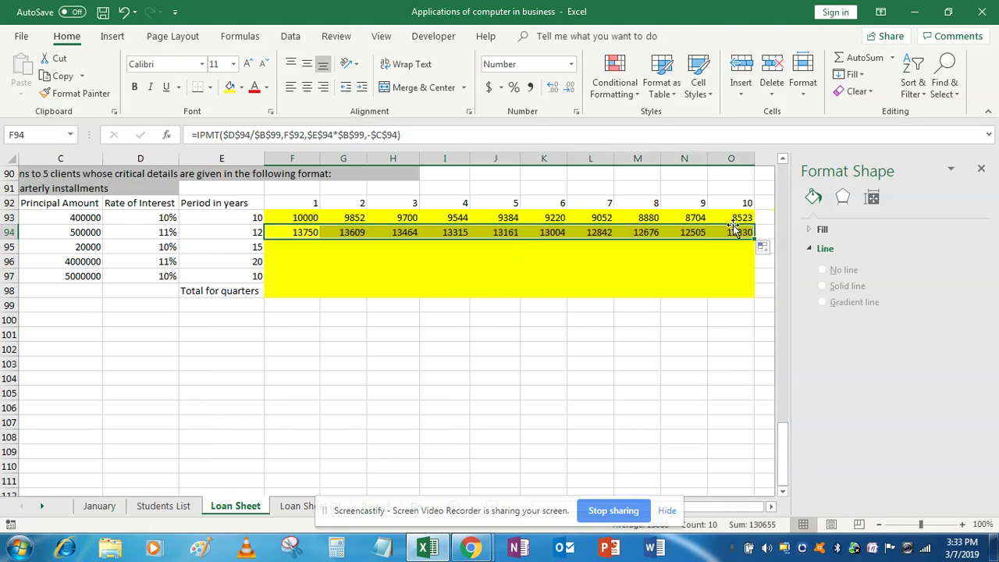
pyautogui.press('Left')
pyautogui.press('Left')
pyautogui.press('Left')
pyautogui.press('Left')
pyautogui.press('Down')
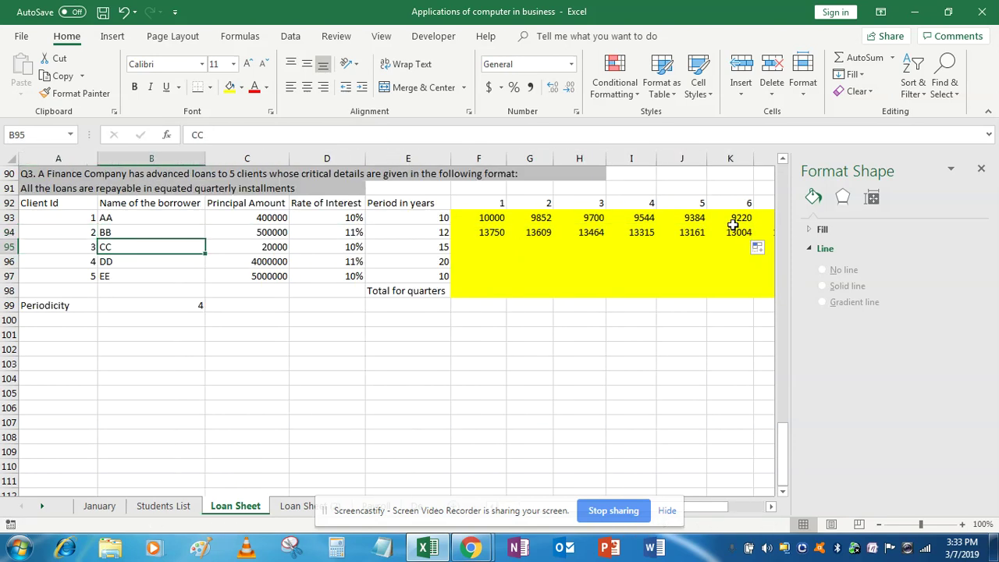
pyautogui.press('Right')
pyautogui.press('Right')
pyautogui.press('Right')
pyautogui.press('Right')
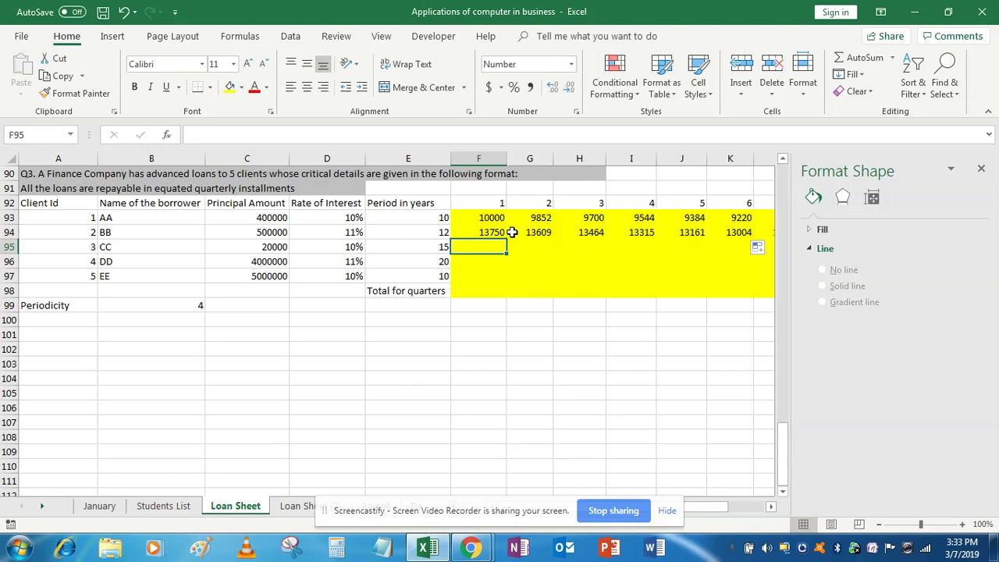
# - Copy F94 into F95, repoint rate, term and principal to row 95, giving 500
pyautogui.click(504, 235)
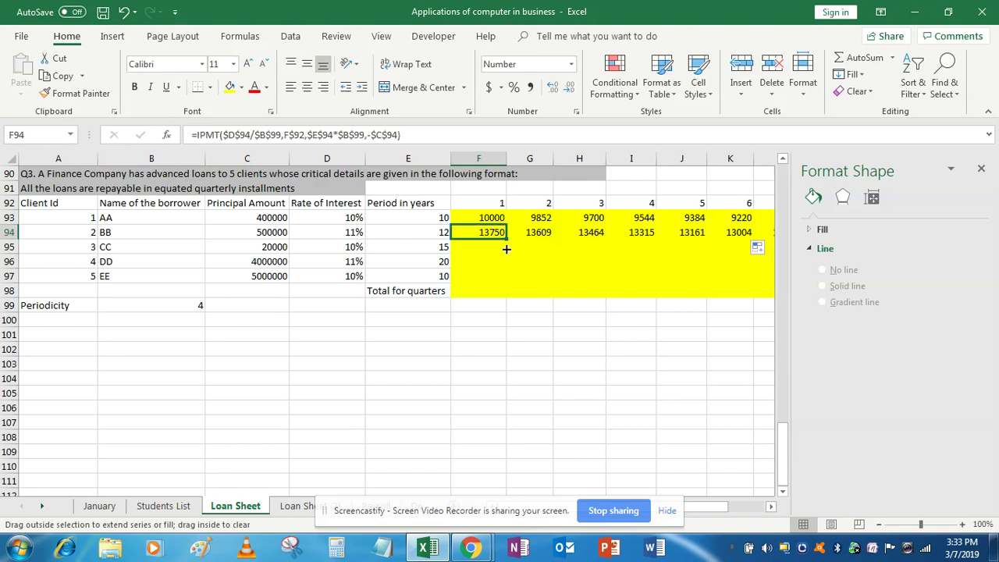
pyautogui.moveTo(506, 239); pyautogui.dragTo(509, 249)
pyautogui.doubleClick(492, 248)
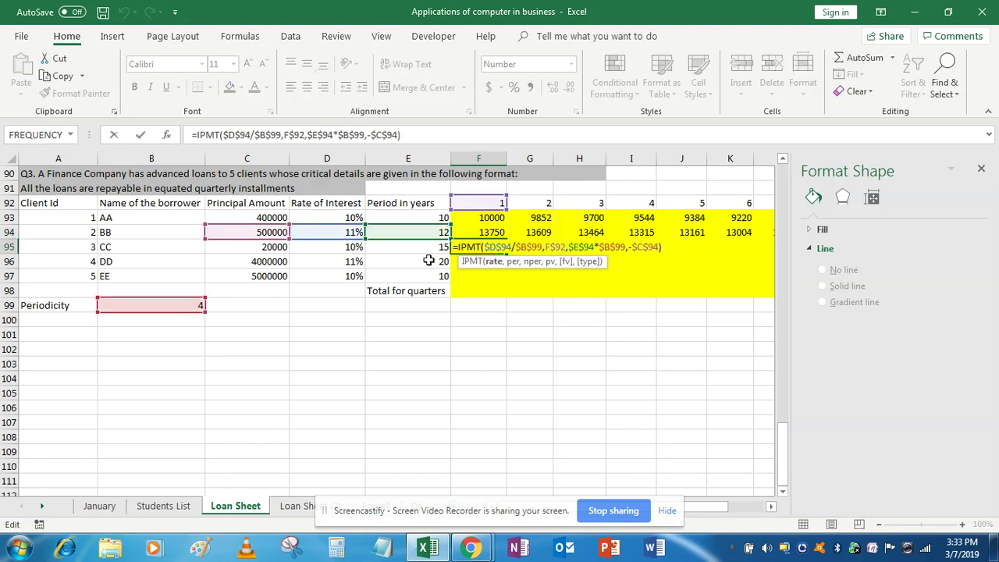
pyautogui.moveTo(349, 240); pyautogui.dragTo(348, 250)
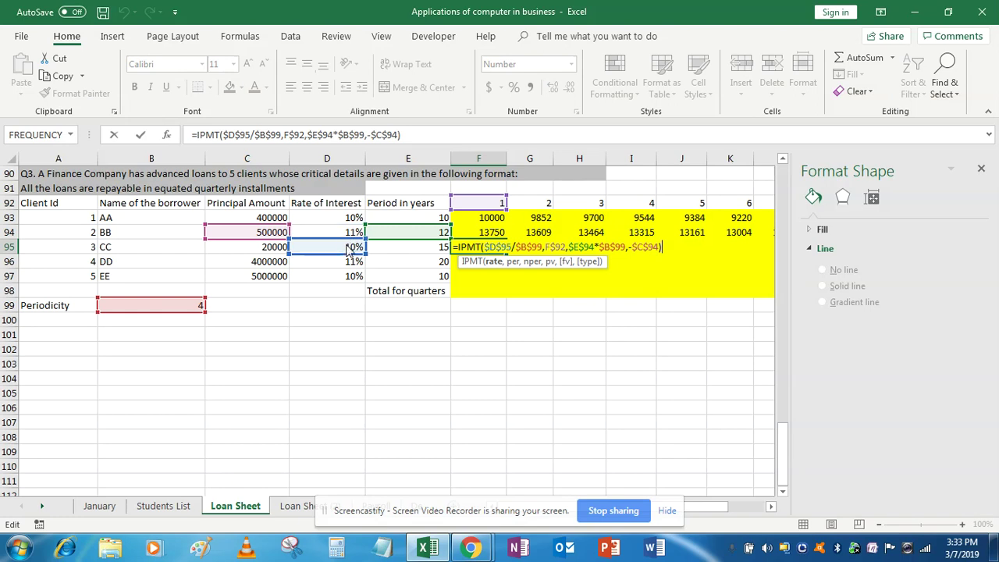
pyautogui.click(555, 247)
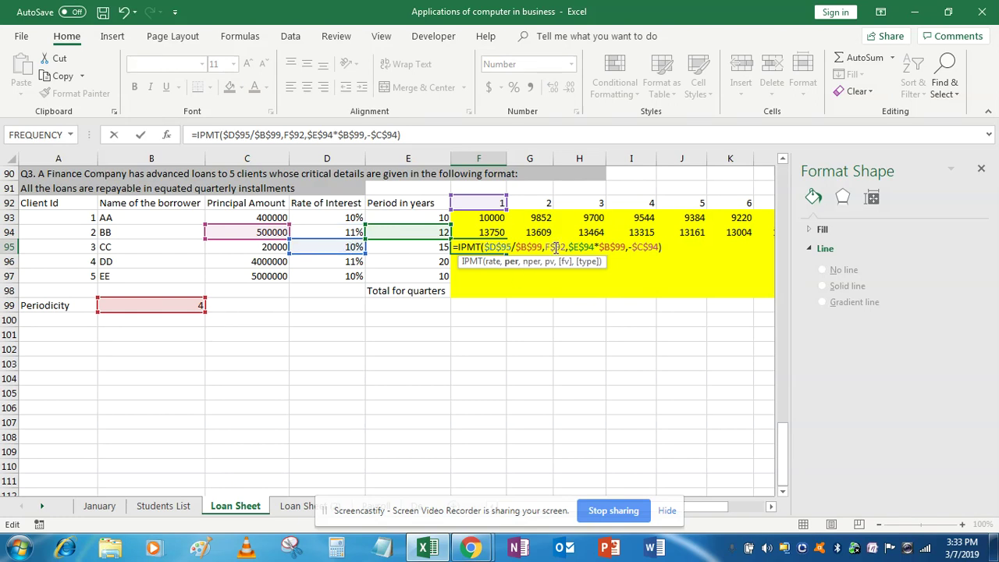
pyautogui.click(584, 246)
pyautogui.moveTo(394, 240); pyautogui.dragTo(393, 252)
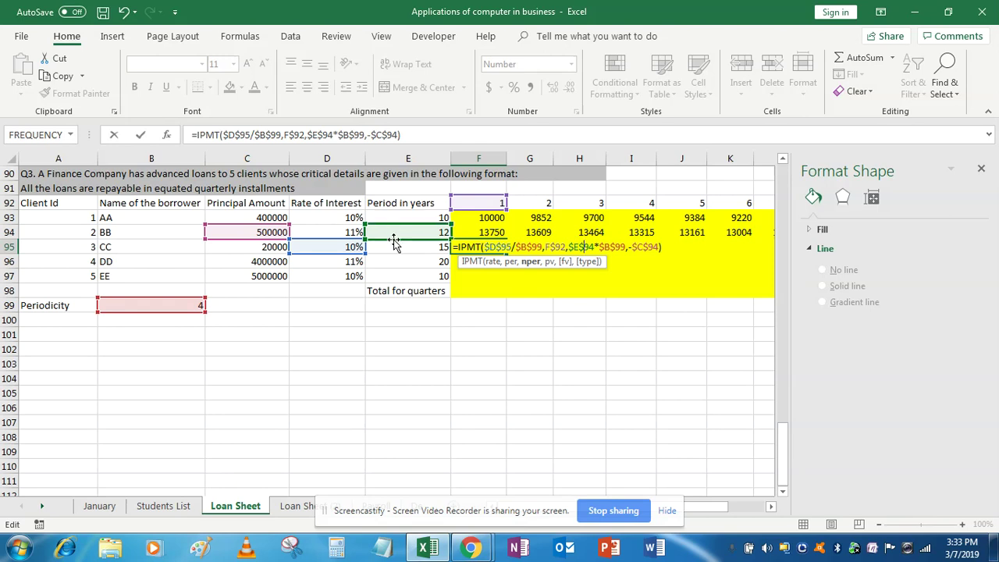
pyautogui.click(652, 246)
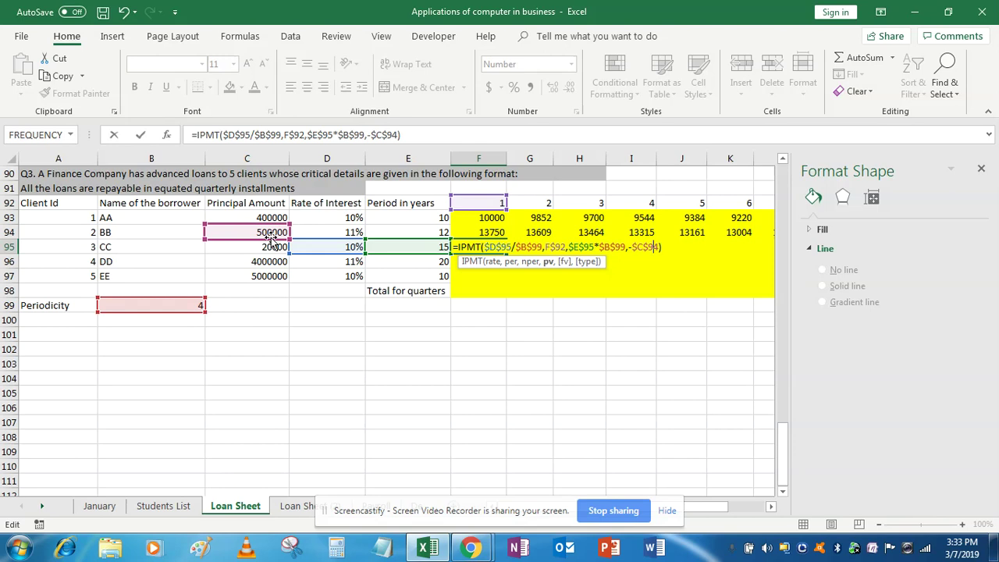
pyautogui.moveTo(270, 232); pyautogui.dragTo(270, 247)
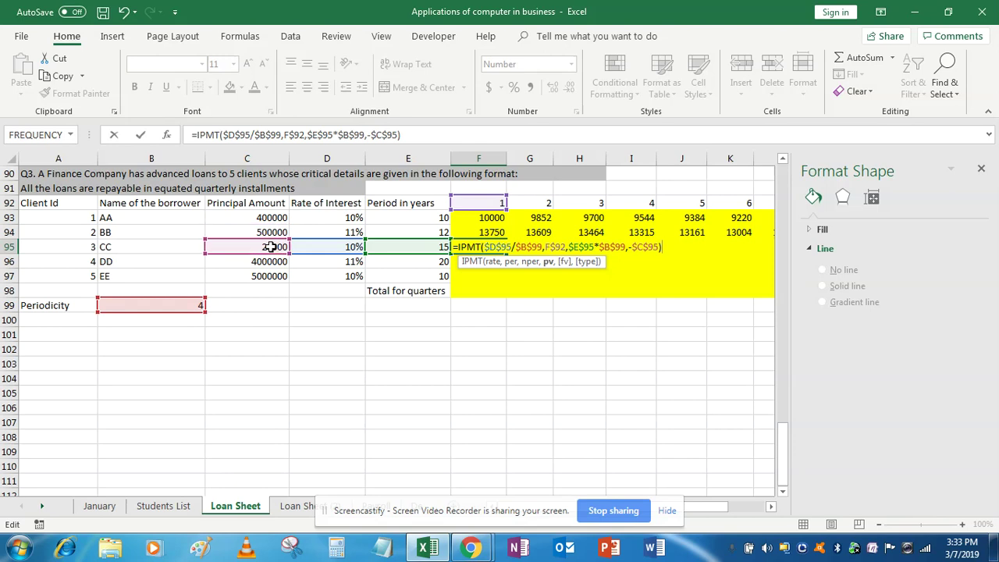
pyautogui.hotkey('ctrl', 'Return')
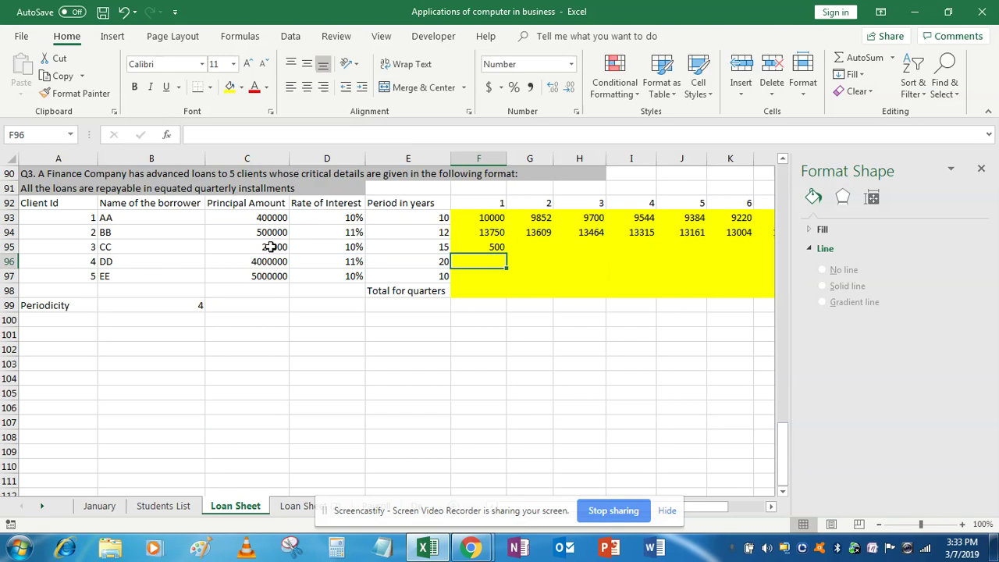
# - Fill loan CC's interest formula across F95:O95 with Ctrl+R
pyautogui.hotkey('shift', 'Right')
pyautogui.hotkey('shift', 'Right')
pyautogui.hotkey('shift', 'Right')
pyautogui.hotkey('shift', 'Right')
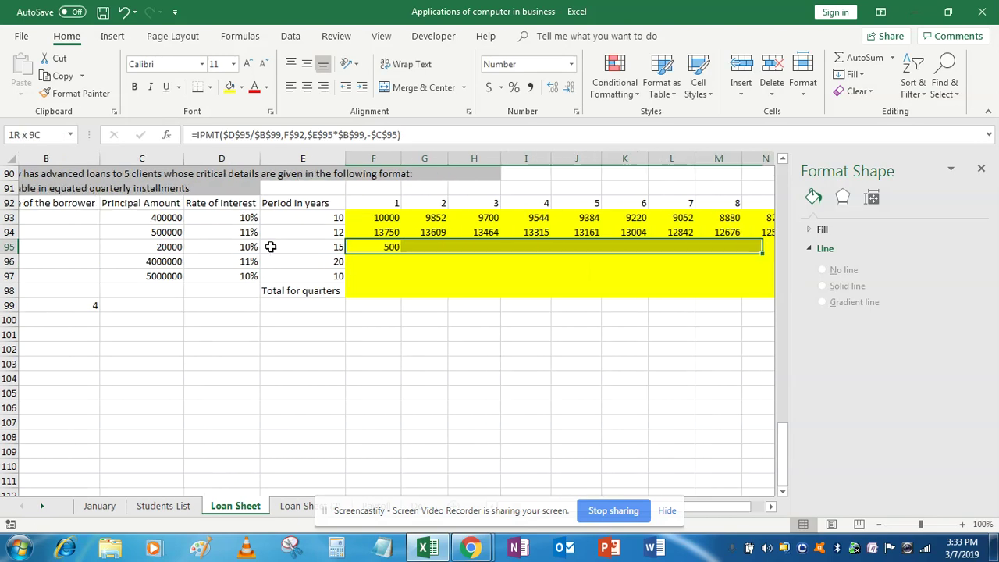
pyautogui.hotkey('shift', 'Right')
pyautogui.hotkey('shift', 'Right')
pyautogui.hotkey('shift', 'Right')
pyautogui.hotkey('shift', 'Right')
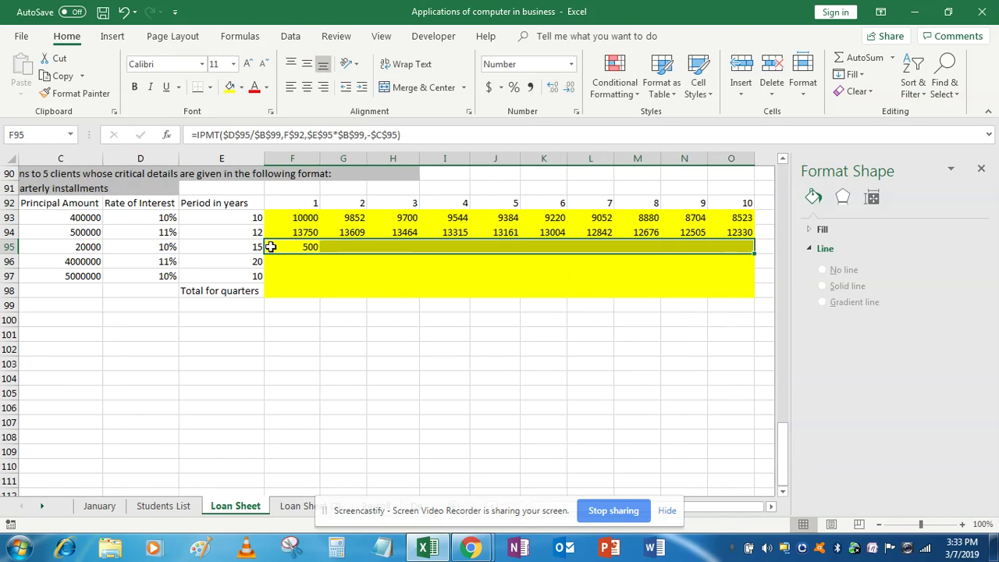
pyautogui.hotkey('ctrl', 'r')
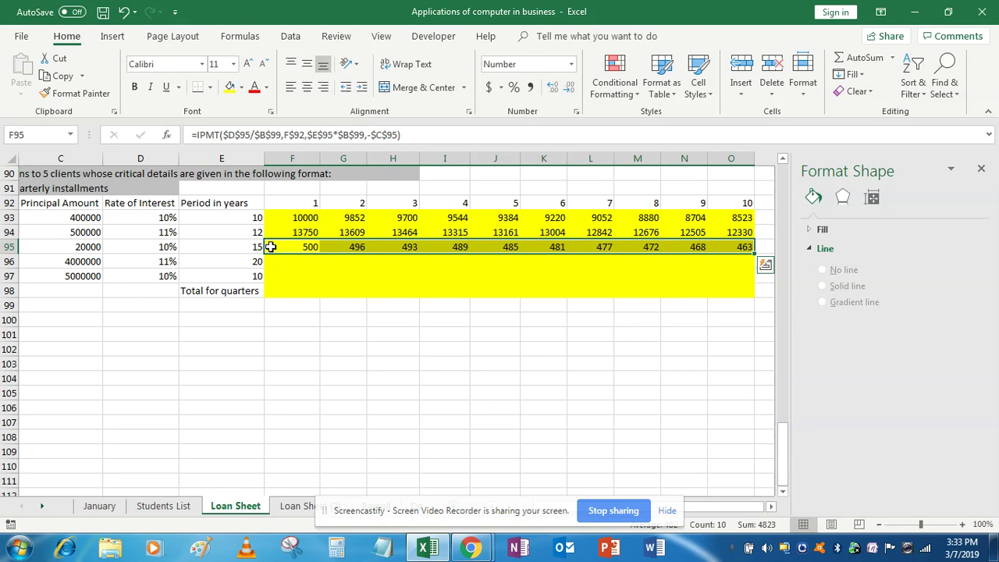
pyautogui.press('Left')
pyautogui.press('Left')
pyautogui.press('Left')
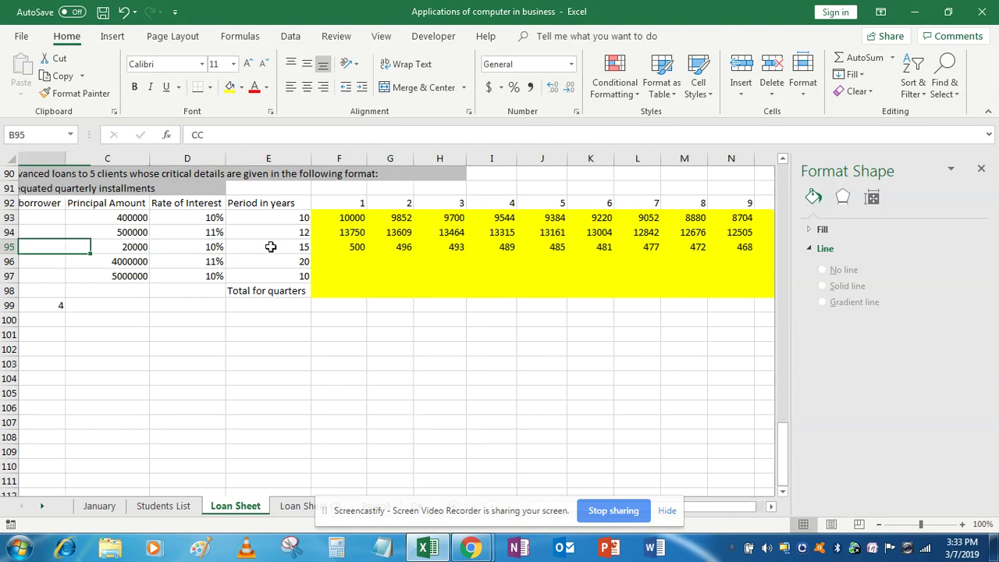
pyautogui.press('Left')
pyautogui.press('Left')
pyautogui.press('Down')
pyautogui.press('Right')
pyautogui.press('Right')
pyautogui.press('Right')
pyautogui.press('Right')
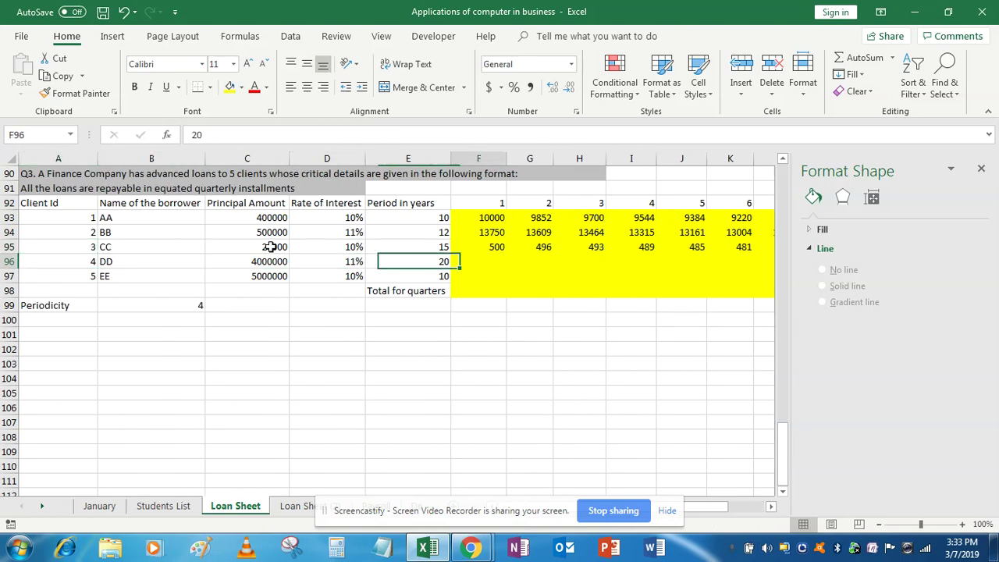
pyautogui.press('Right')
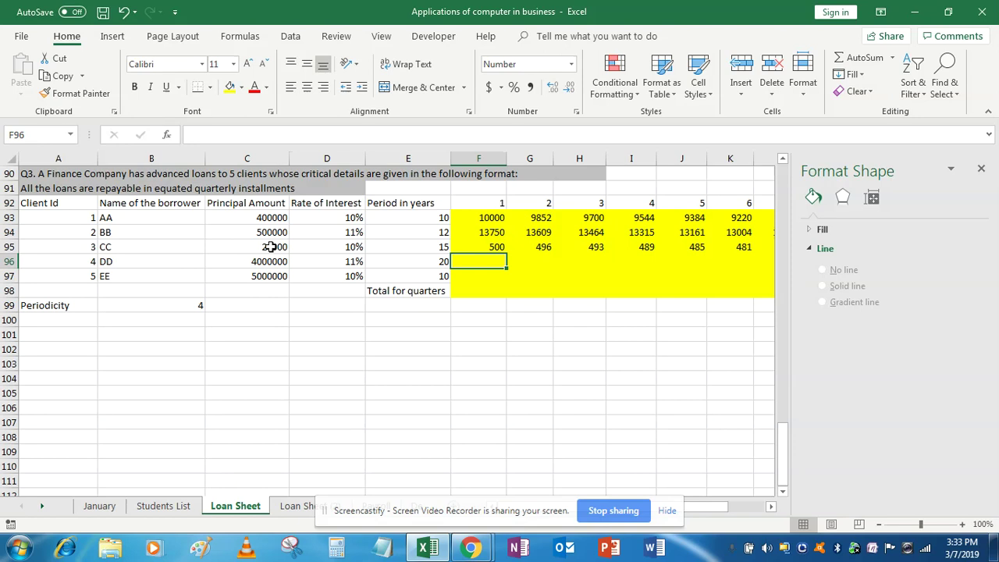
# - Copy the formula into F96 and repoint rate, term and principal to loan DD's row 96
pyautogui.hotkey('ctrl', 'd')
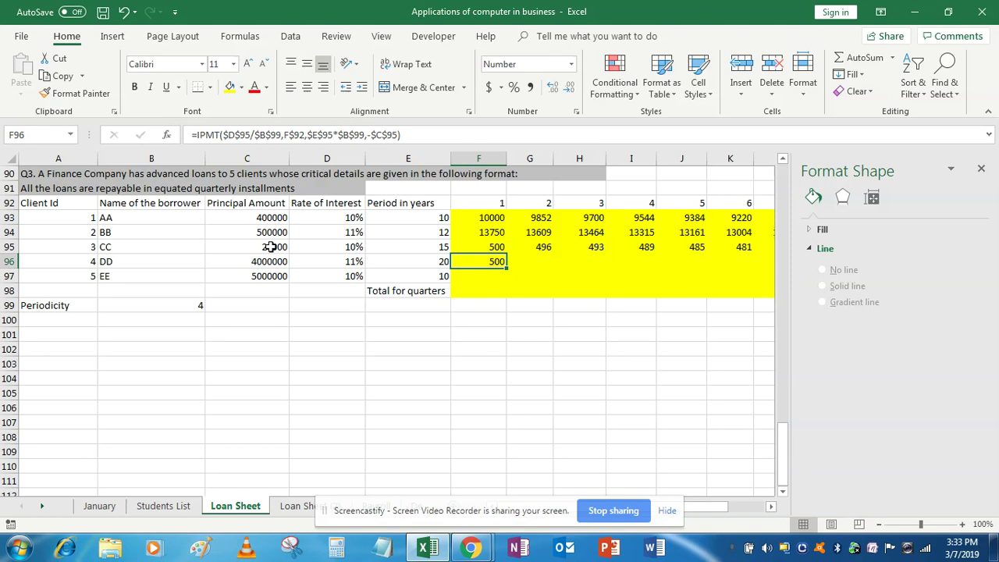
pyautogui.doubleClick(485, 264)
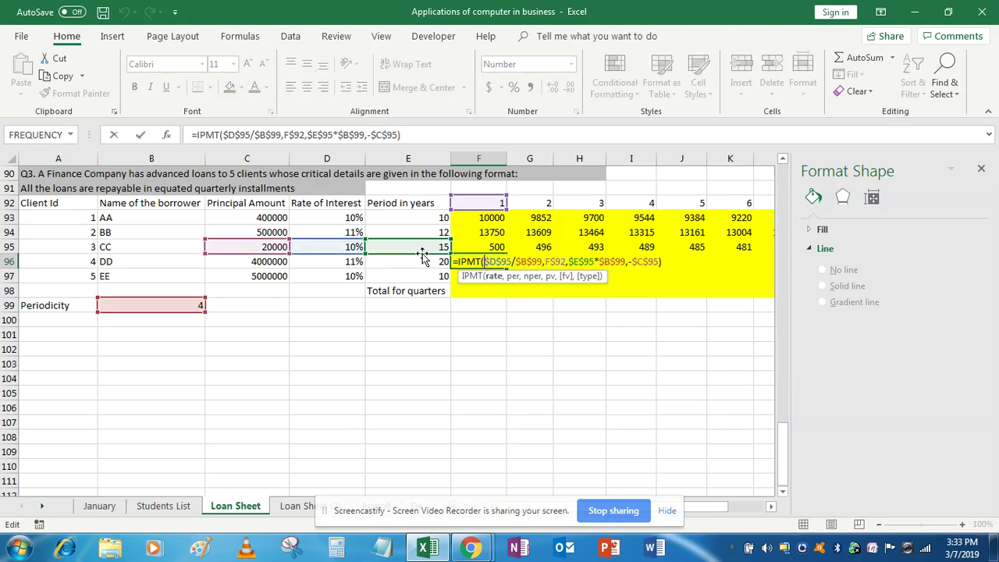
pyautogui.click(356, 250)
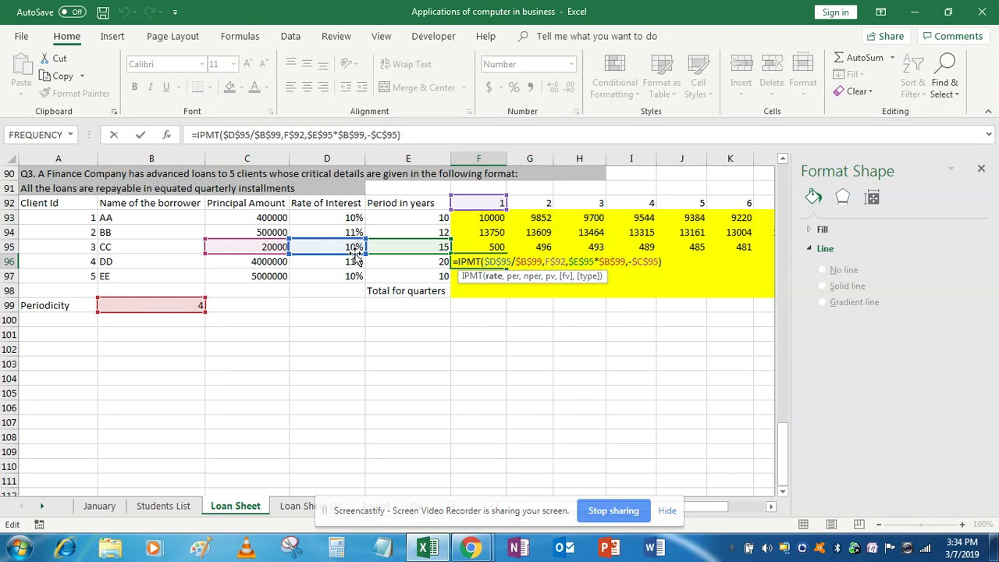
pyautogui.moveTo(355, 252); pyautogui.dragTo(355, 265)
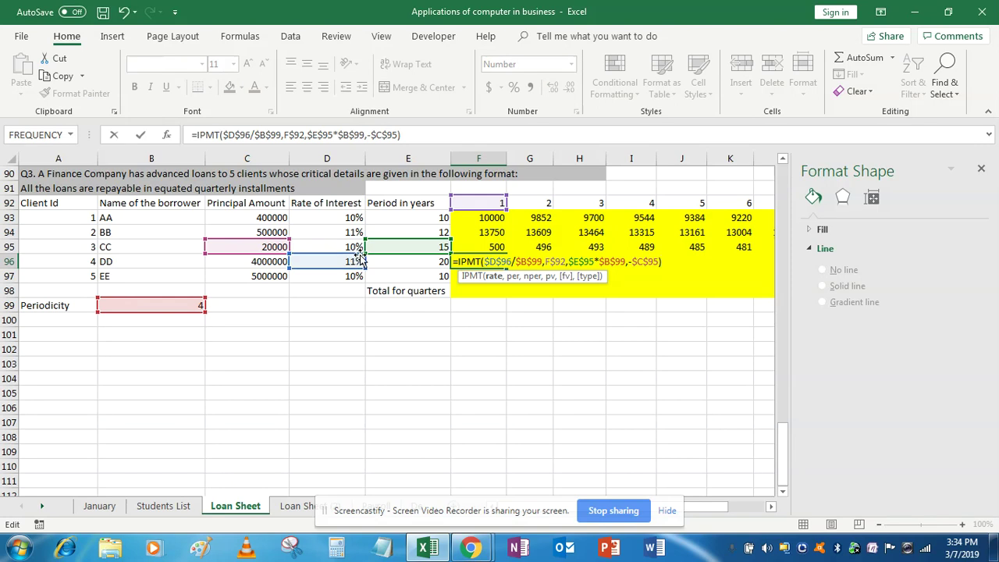
pyautogui.click(578, 263)
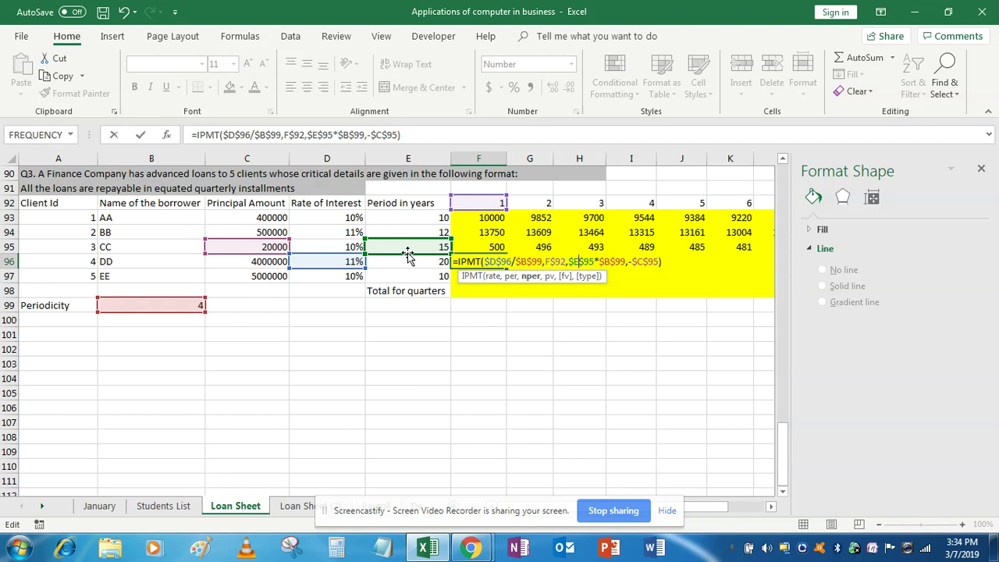
pyautogui.moveTo(407, 254); pyautogui.dragTo(406, 267)
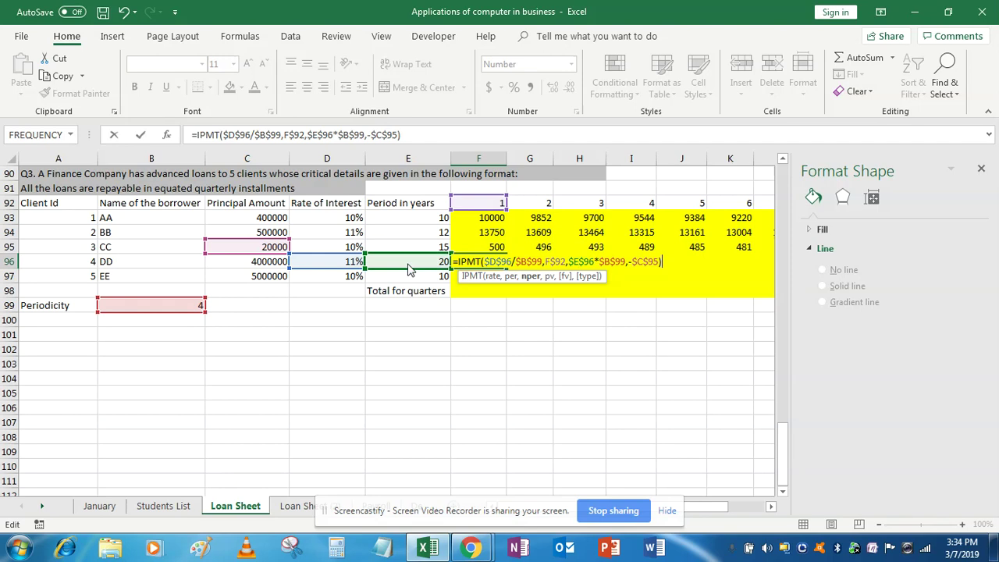
pyautogui.click(654, 262)
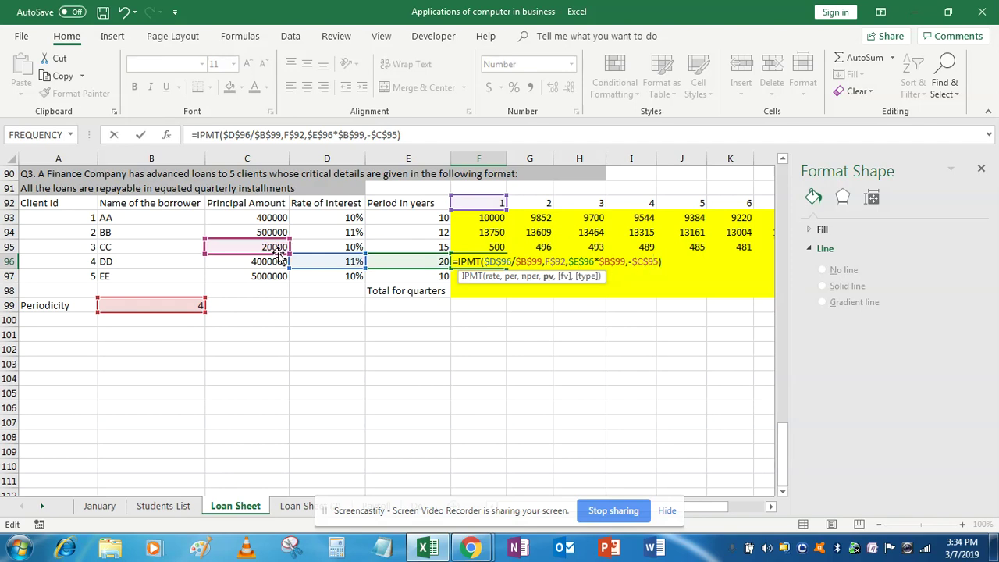
pyautogui.moveTo(278, 251); pyautogui.dragTo(278, 264)
pyautogui.press('Return')
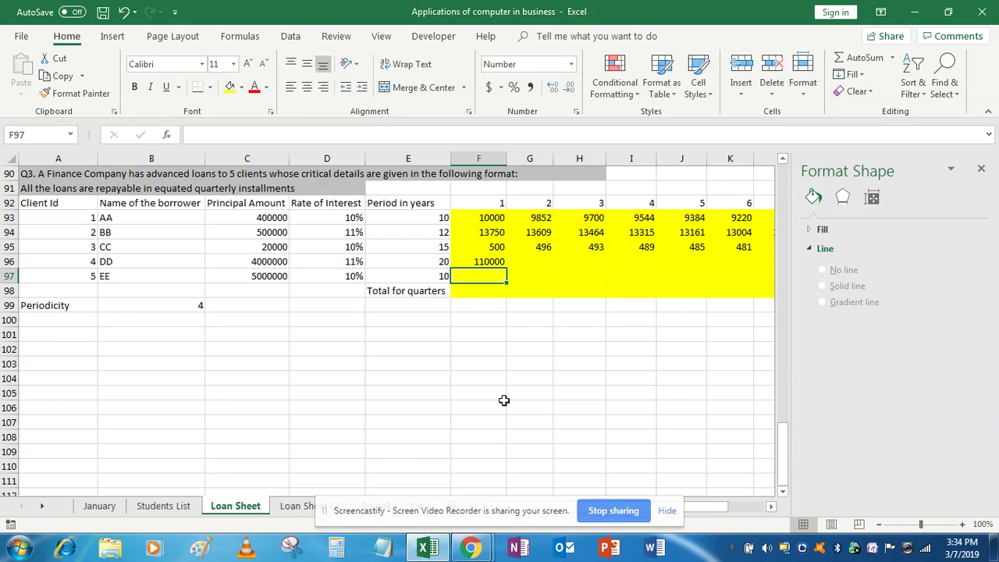
# - Fill loan DD's interest formula across F96:O96, starting at 110000
pyautogui.press('Up')
pyautogui.hotkey('shift', 'Right')
pyautogui.hotkey('shift', 'Right')
pyautogui.hotkey('shift', 'Right')
pyautogui.hotkey('shift', 'Right')
pyautogui.hotkey('shift', 'Right')
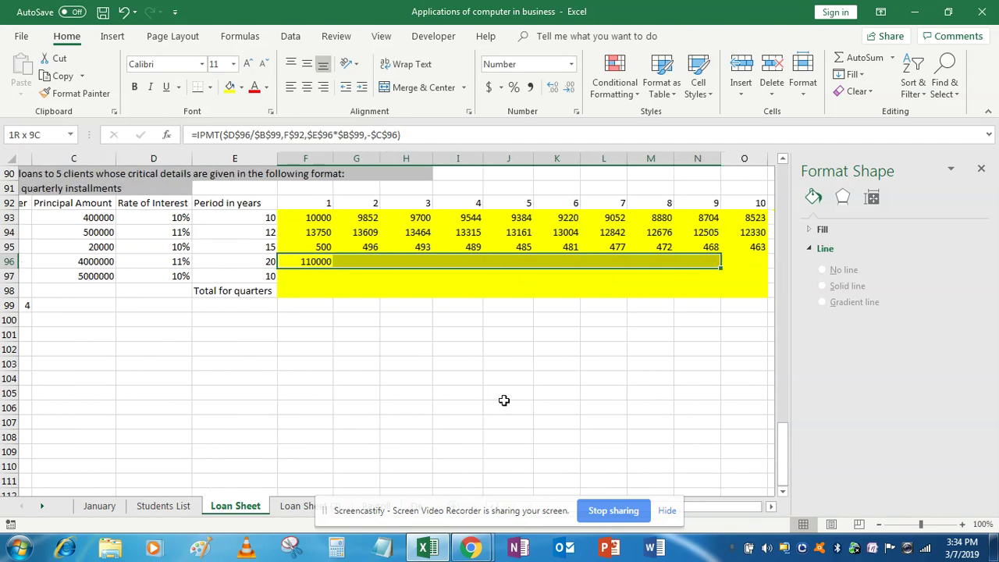
pyautogui.hotkey('shift', 'Right')
pyautogui.hotkey('ctrl', 'r')
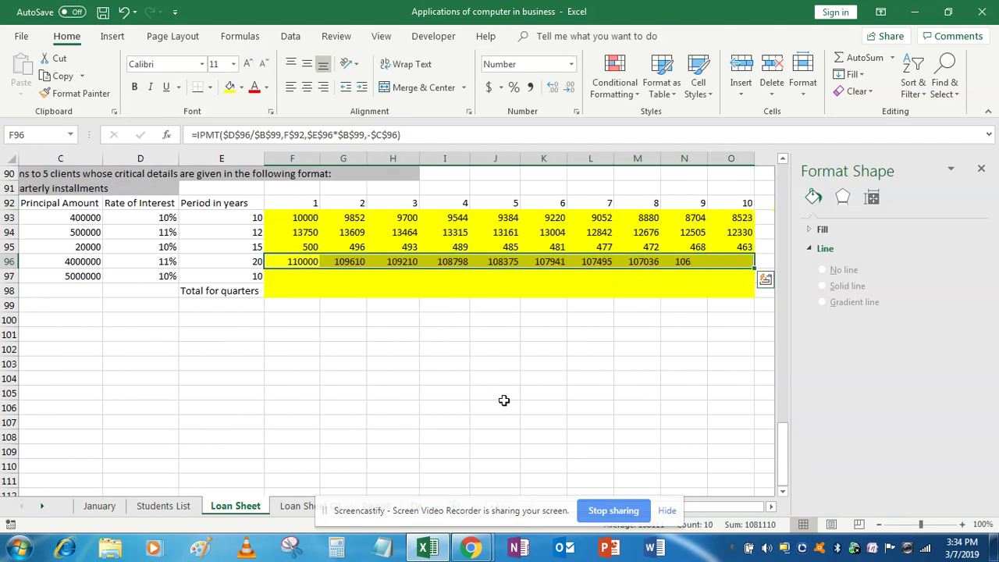
pyautogui.press('Left')
pyautogui.press('Home')
pyautogui.press('Down')
pyautogui.press('Right')
pyautogui.press('Right')
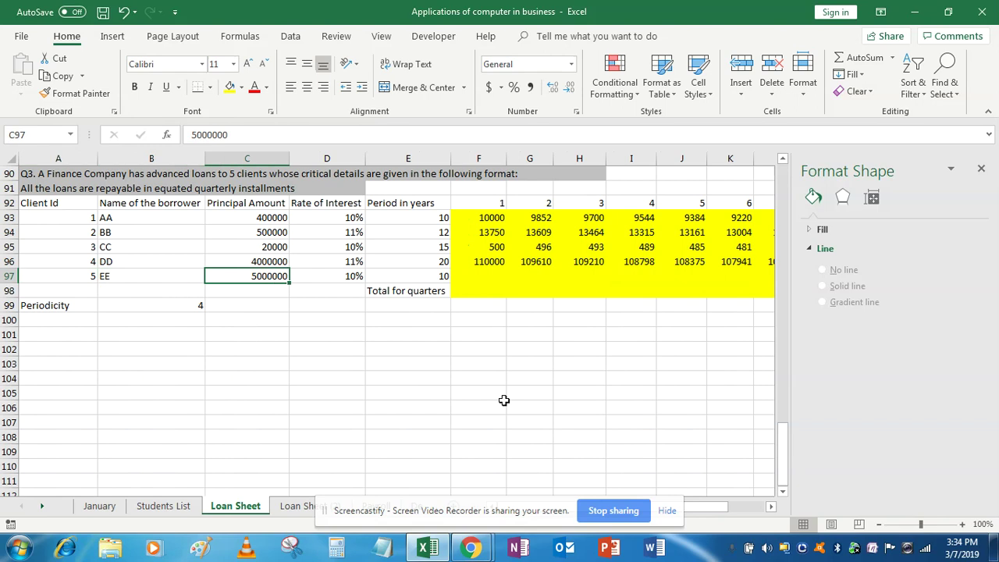
pyautogui.press('Right')
pyautogui.press('Right')
pyautogui.press('Right')
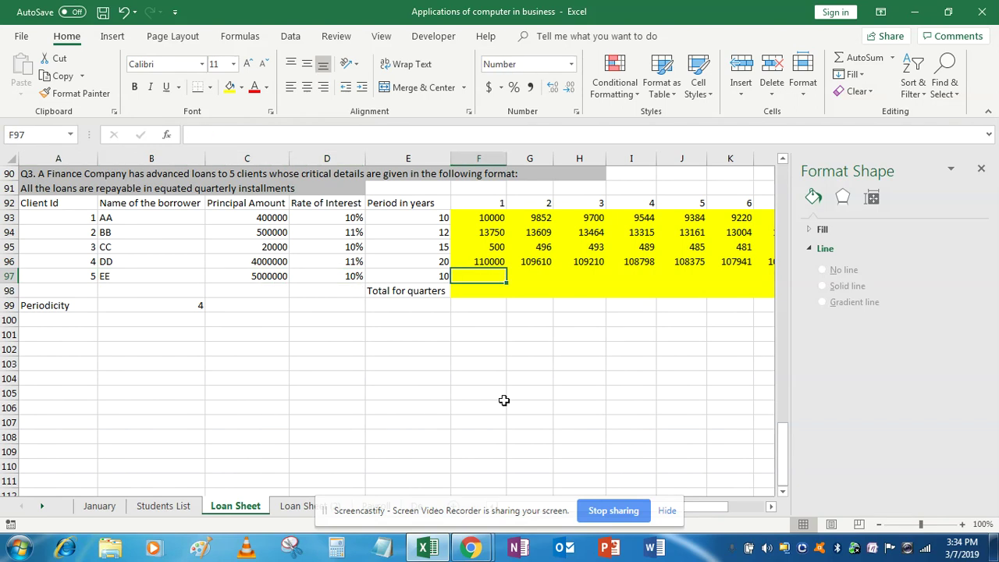
# - Copy the formula into F97 and repoint it to loan EE's row 97, giving 125000
pyautogui.hotkey('ctrl', 'd')
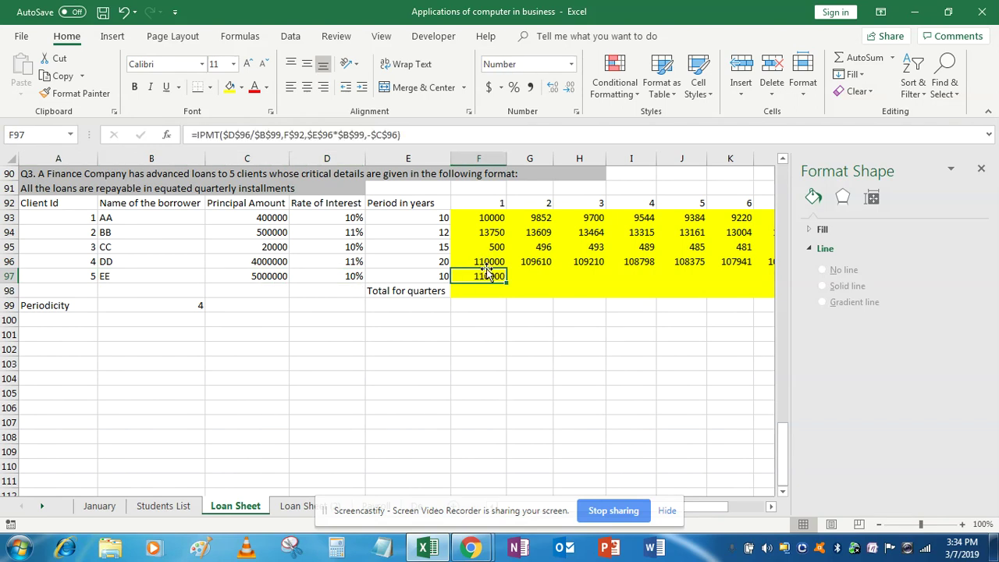
pyautogui.doubleClick(488, 275)
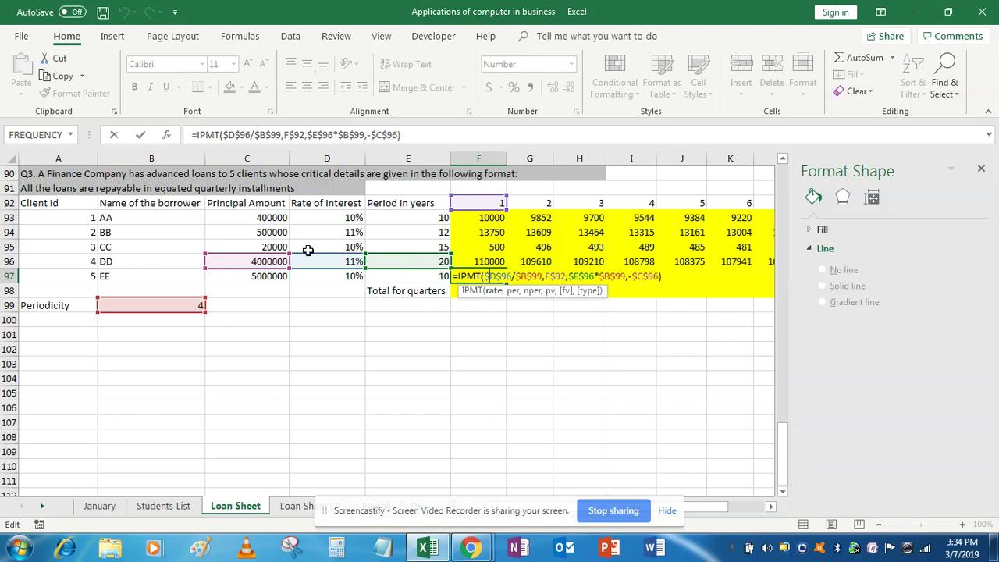
pyautogui.moveTo(309, 251); pyautogui.dragTo(316, 274)
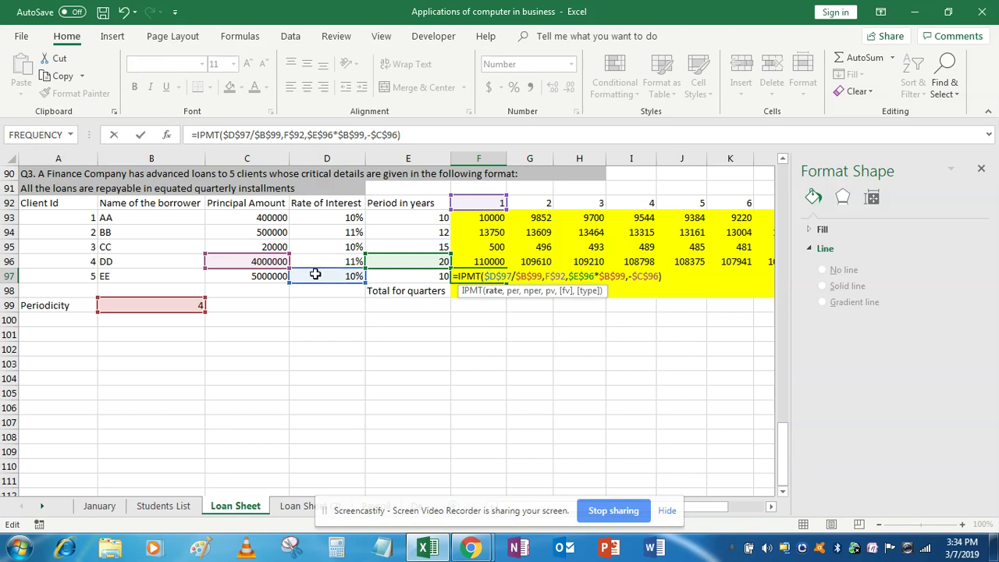
pyautogui.click(587, 276)
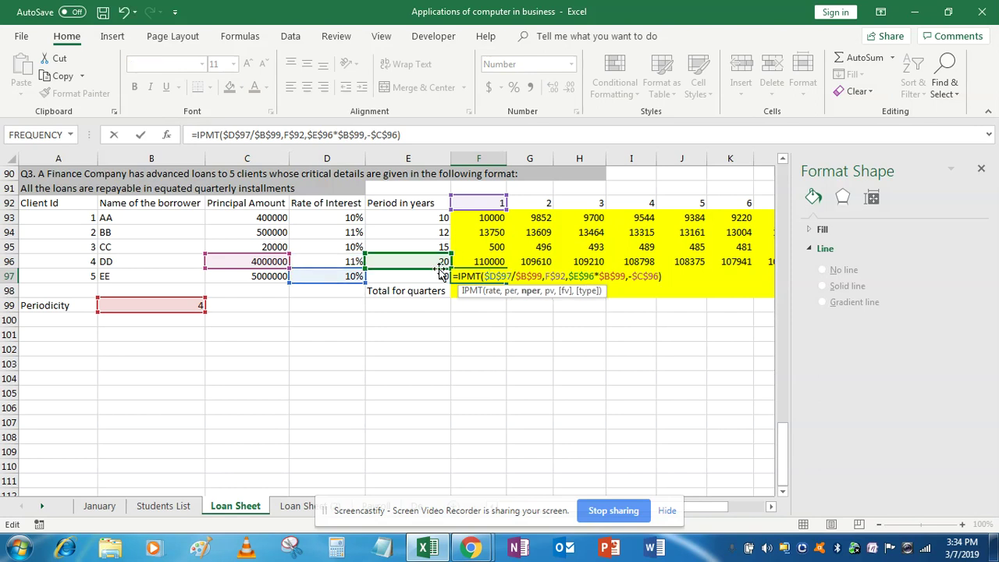
pyautogui.moveTo(440, 272); pyautogui.dragTo(440, 284)
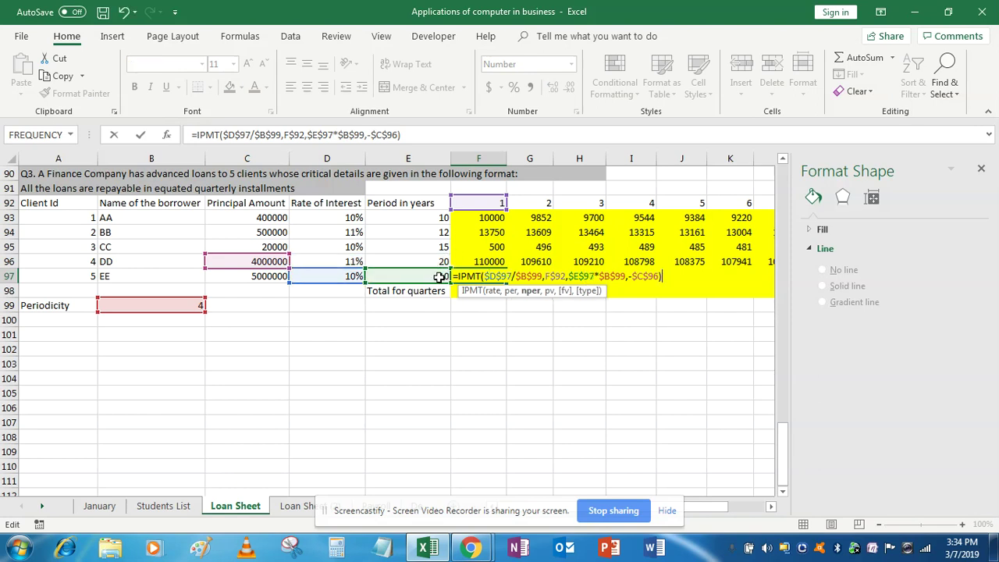
pyautogui.click(647, 276)
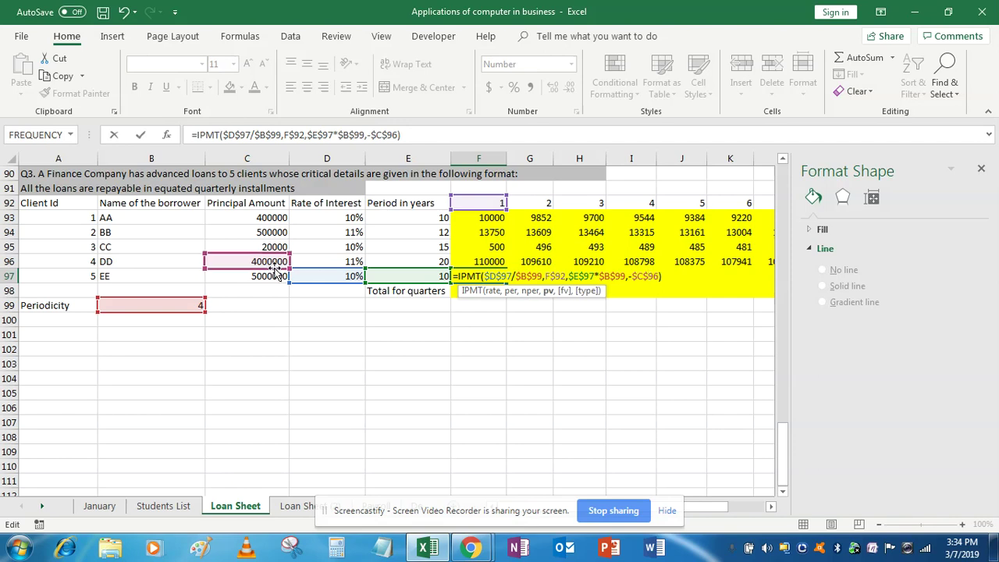
pyautogui.moveTo(274, 269); pyautogui.dragTo(277, 283)
pyautogui.hotkey('ctrl', 'Return')
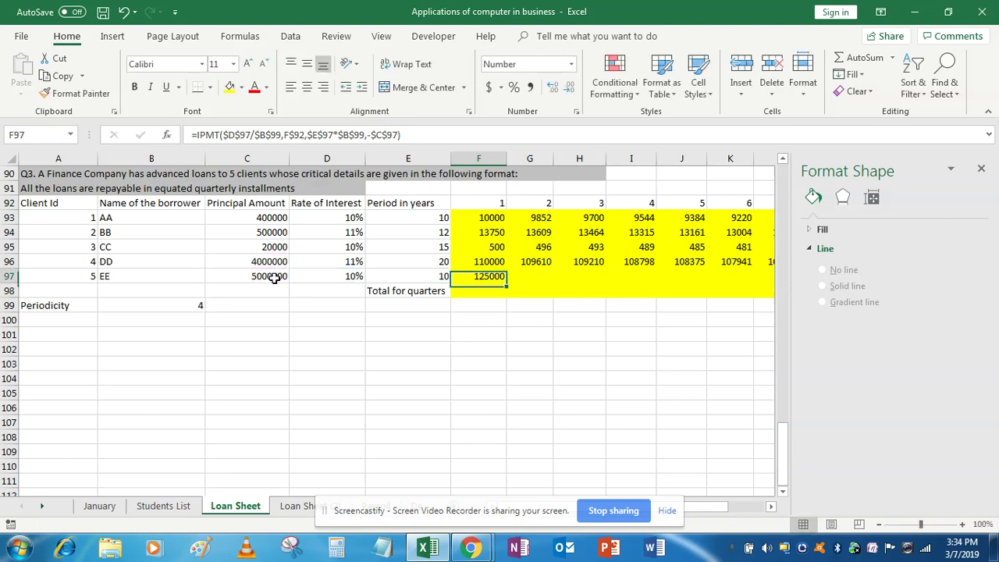
# - Fill loan EE's formula across G97:O97 and check the K97 formula
pyautogui.hotkey('shift', 'Right')
pyautogui.hotkey('shift', 'Right')
pyautogui.hotkey('shift', 'Right')
pyautogui.hotkey('shift', 'Right')
pyautogui.hotkey('shift', 'Right')
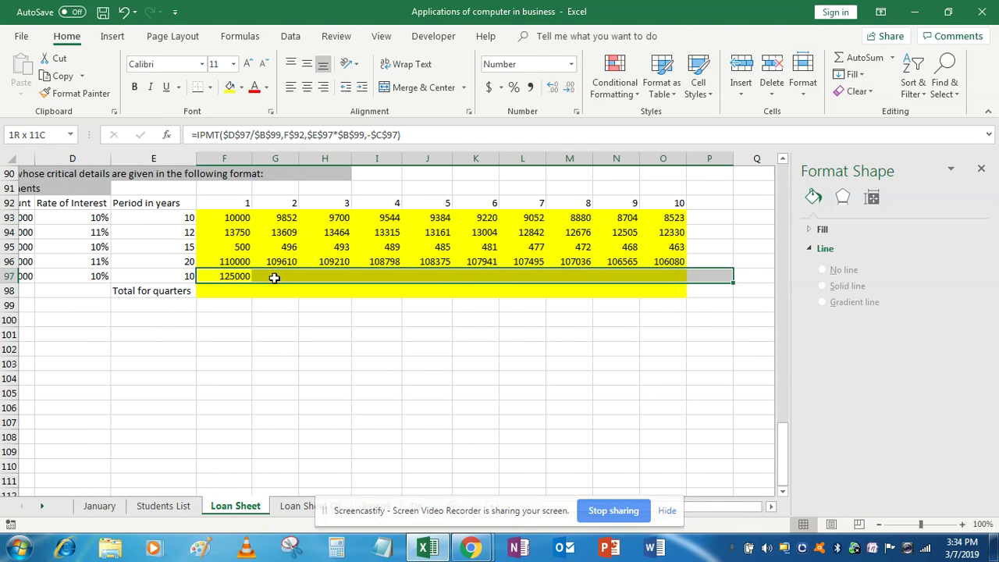
pyautogui.hotkey('shift', 'Right')
pyautogui.hotkey('ctrl', 'r')
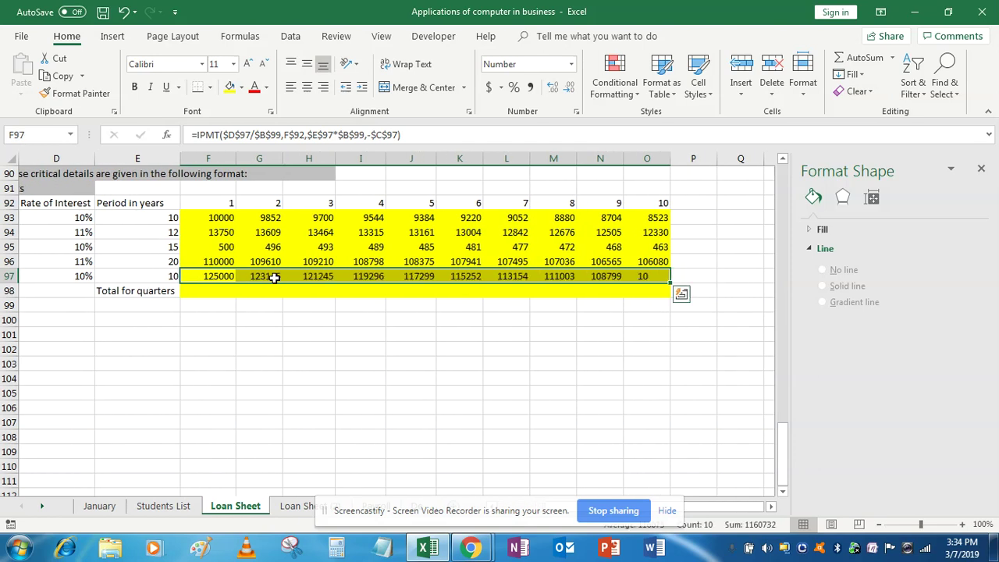
pyautogui.press('Right')
pyautogui.press('Right')
pyautogui.press('Right')
pyautogui.press('Right')
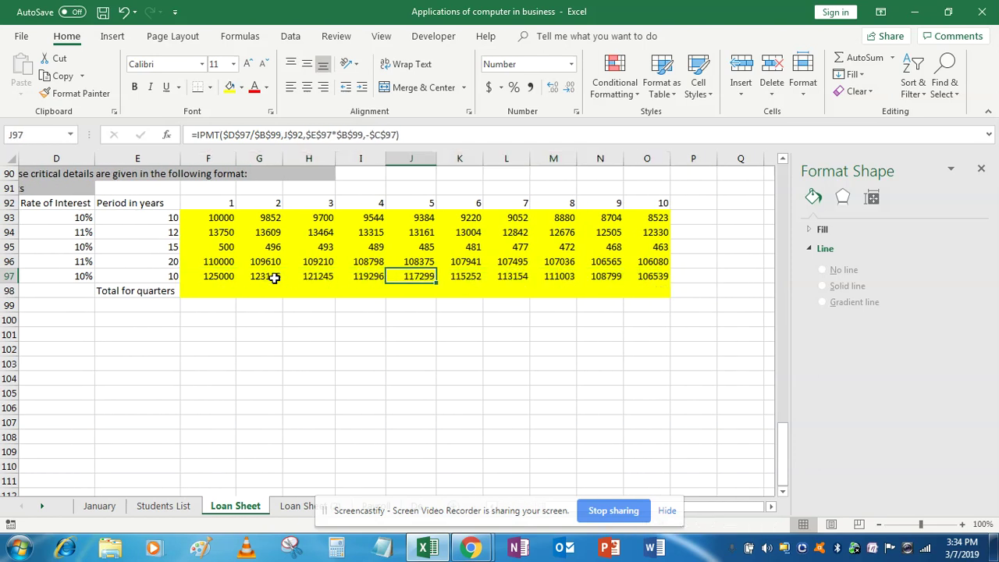
pyautogui.doubleClick(468, 276)
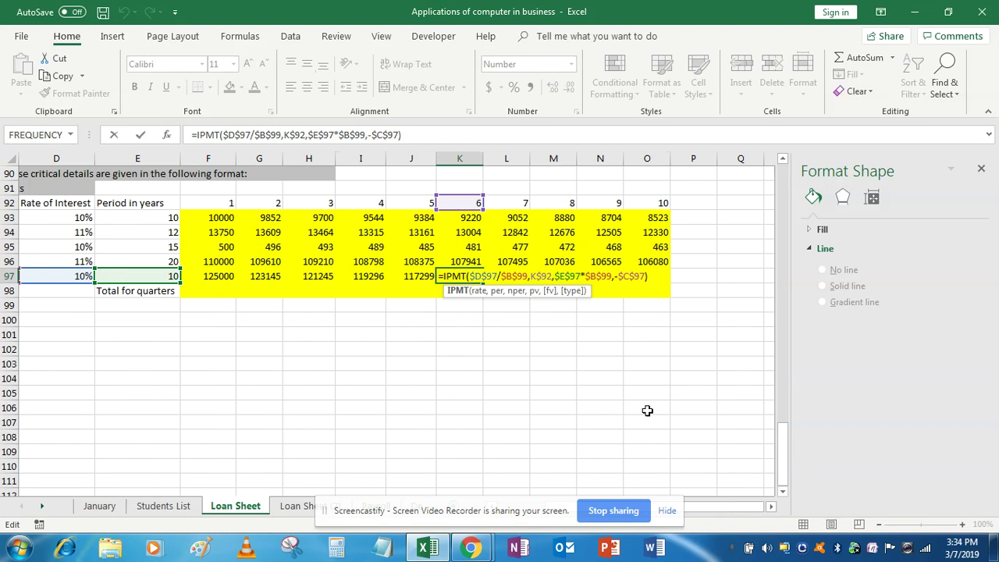
pyautogui.moveTo(709, 503)
pyautogui.mouseDown()
pyautogui.moveTo(662, 503)
pyautogui.moveTo(660, 514)
pyautogui.mouseUp()
# - Enter =SUM(F93:F97) in F98 for the period 1 total of 259250
pyautogui.press('Return')
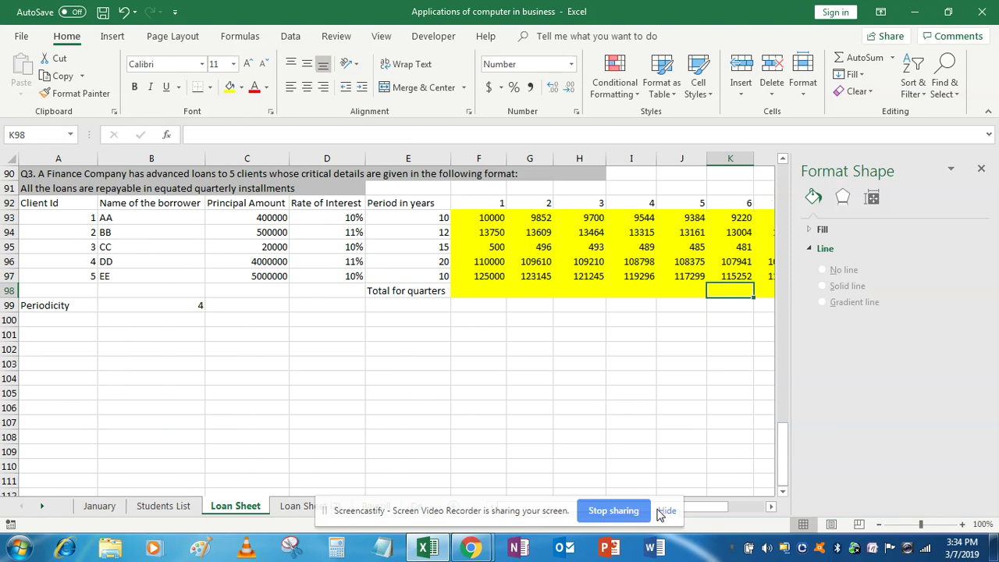
pyautogui.press('Left')
pyautogui.press('Left')
pyautogui.press('Left')
pyautogui.press('Left')
pyautogui.press('Left')
pyautogui.write('=')
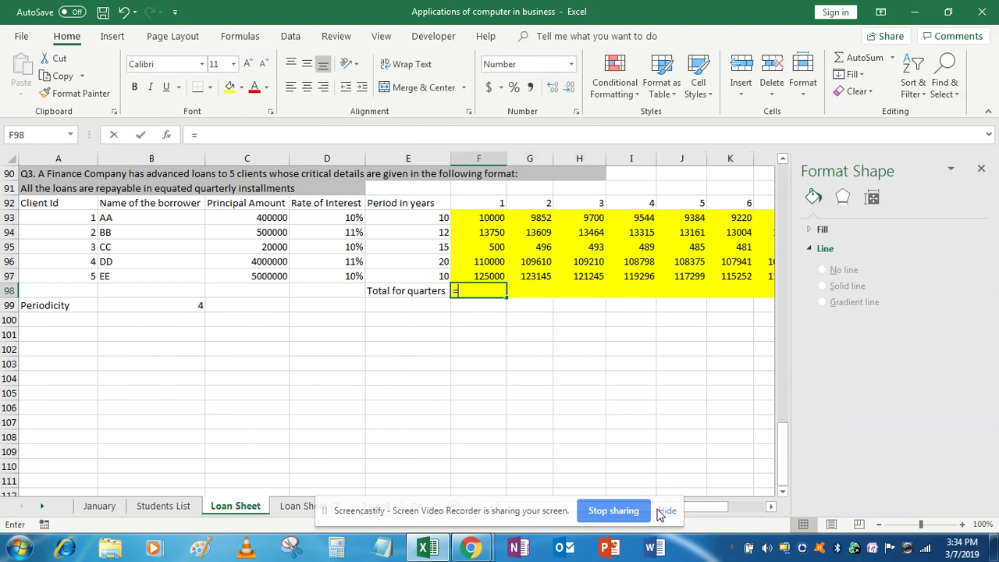
pyautogui.write('sum(')
pyautogui.press('Up')
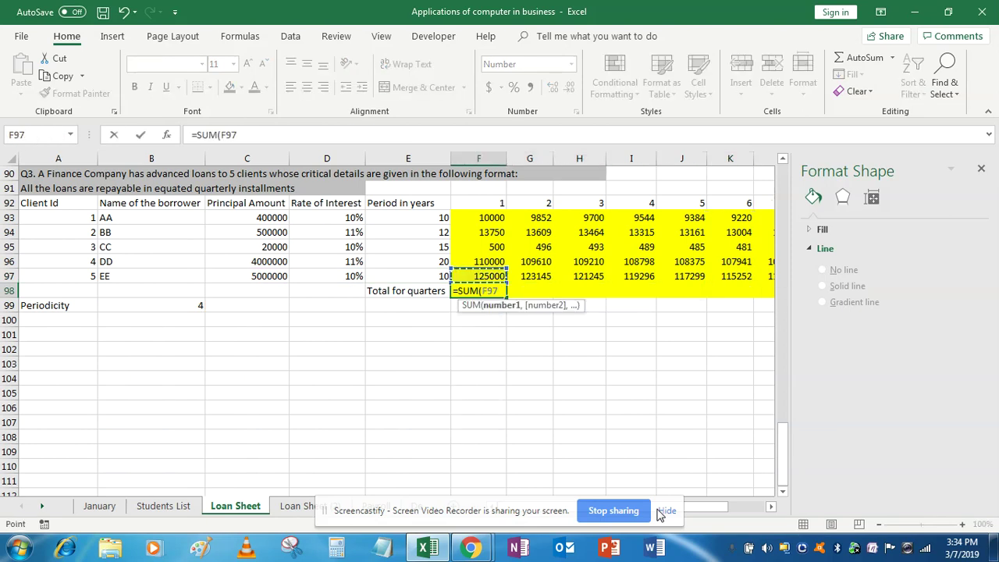
pyautogui.hotkey('shift', 'Up')
pyautogui.hotkey('shift', 'Up')
pyautogui.hotkey('shift', 'Up')
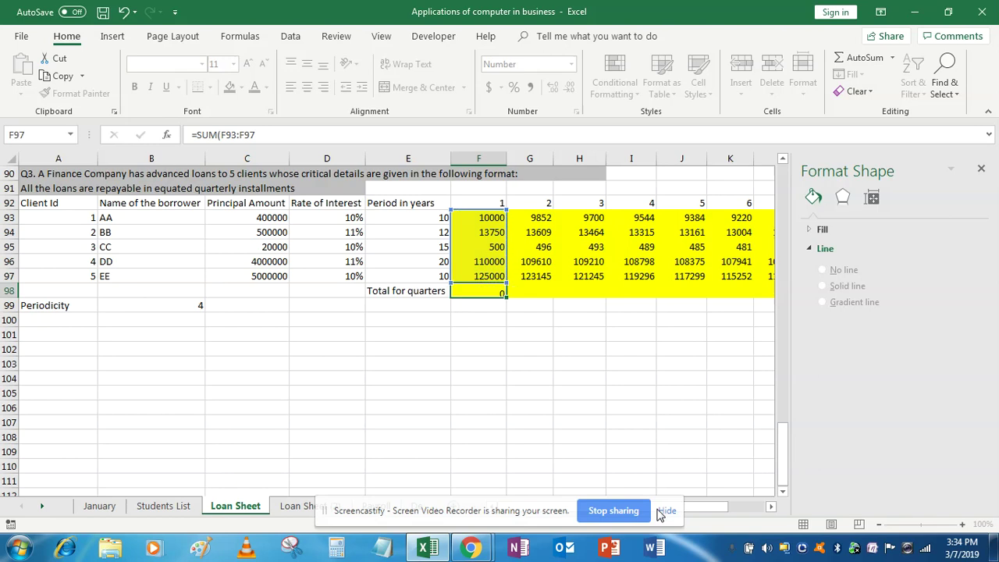
pyautogui.press('Return')
# - Fill the SUM total across F98:O98 and check the I98 and K98 formulas
pyautogui.press('Up')
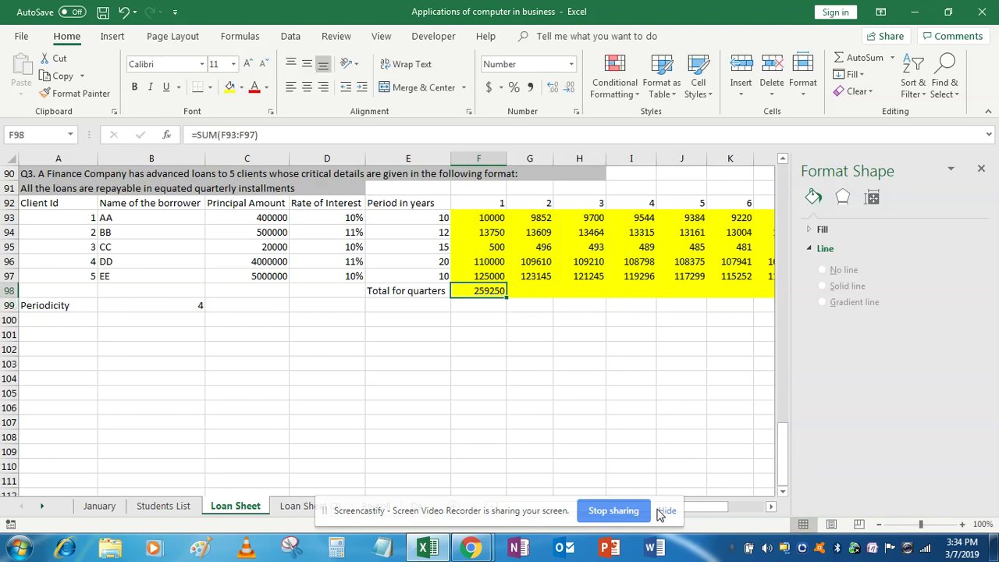
pyautogui.hotkey('shift', 'Right')
pyautogui.hotkey('shift', 'Right')
pyautogui.hotkey('shift', 'Right')
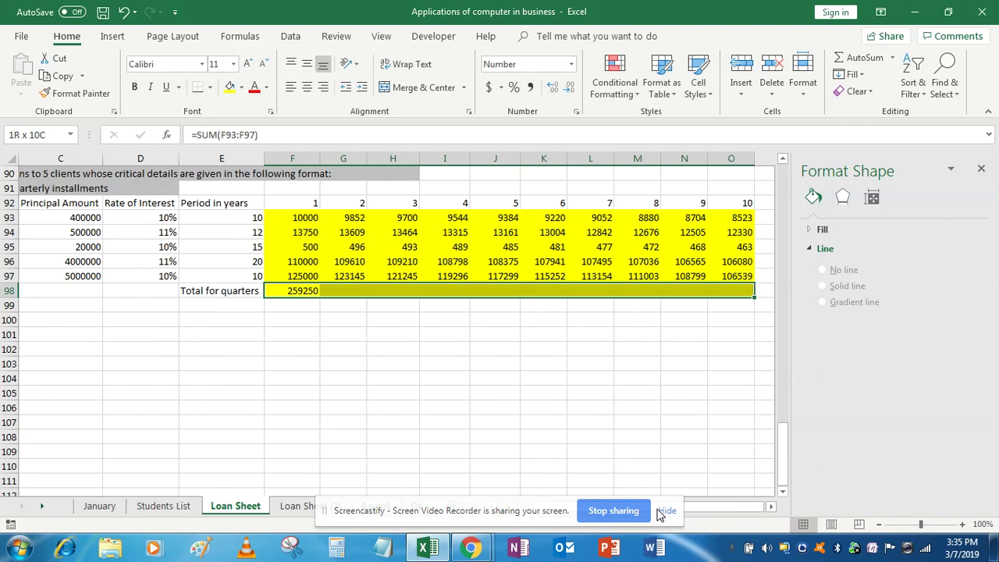
pyautogui.hotkey('ctrl', 'r')
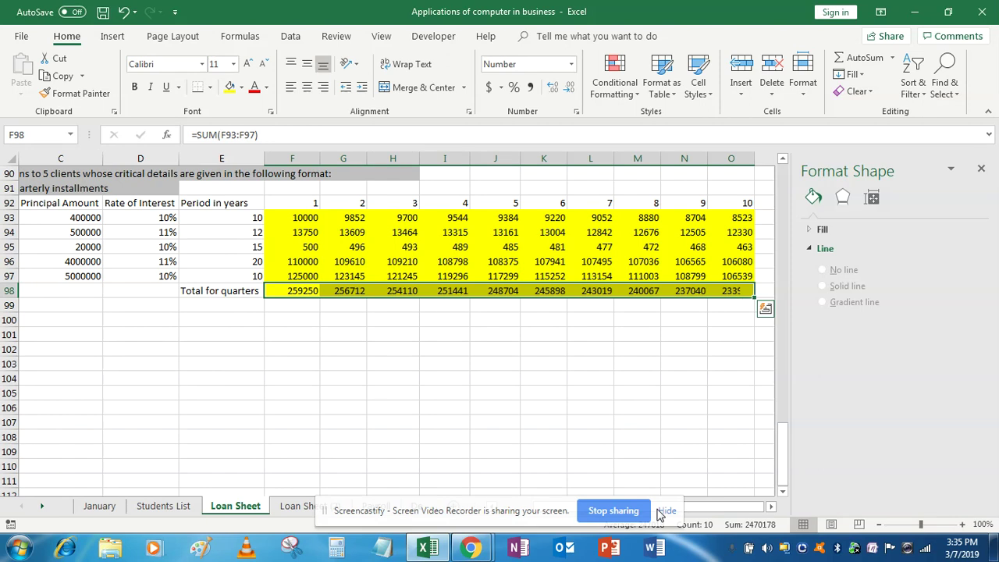
pyautogui.press('Right')
pyautogui.press('Right')
pyautogui.press('Right')
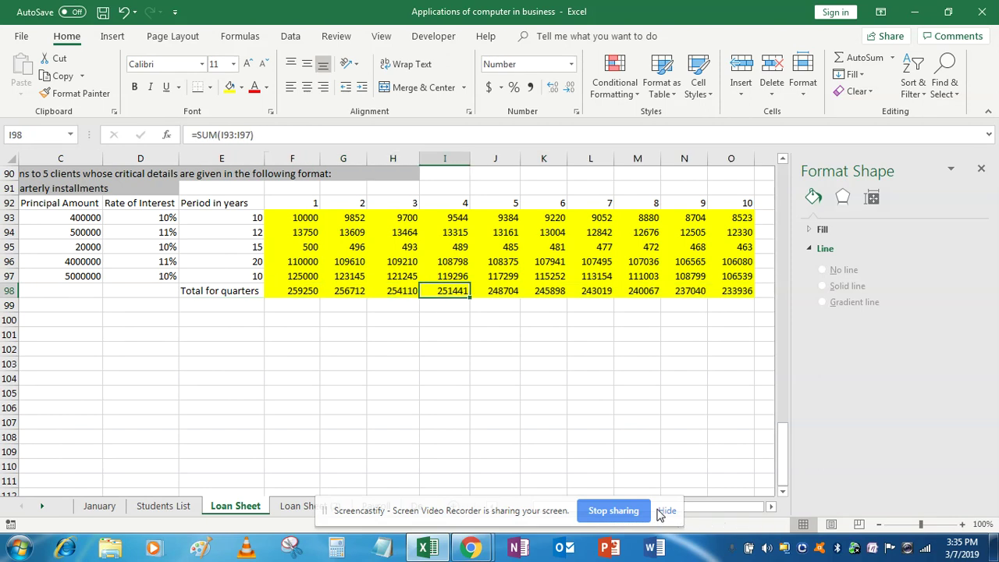
pyautogui.press('F2')
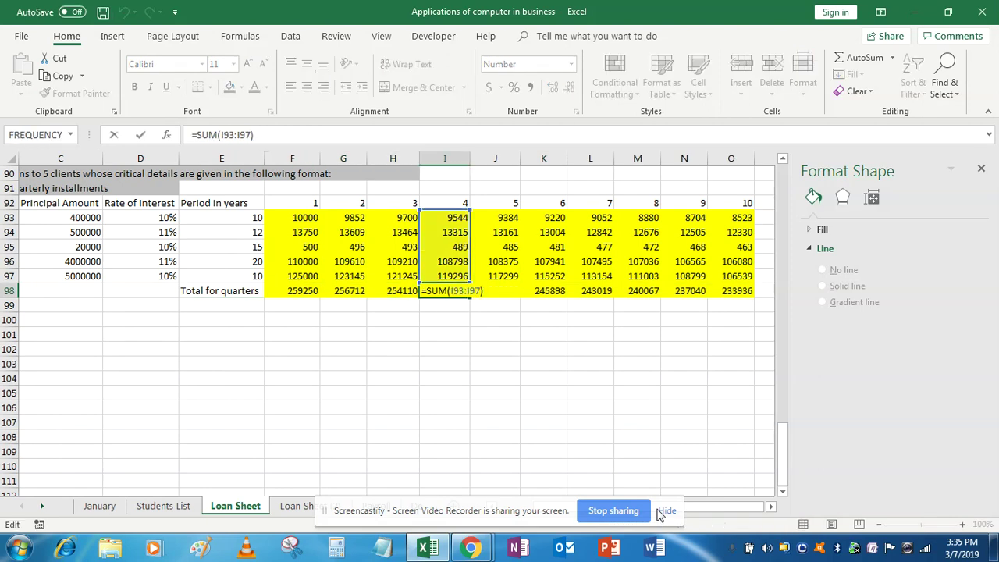
pyautogui.press('Escape')
pyautogui.press('Right')
pyautogui.press('Right')
pyautogui.press('F2')
pyautogui.press('Return')
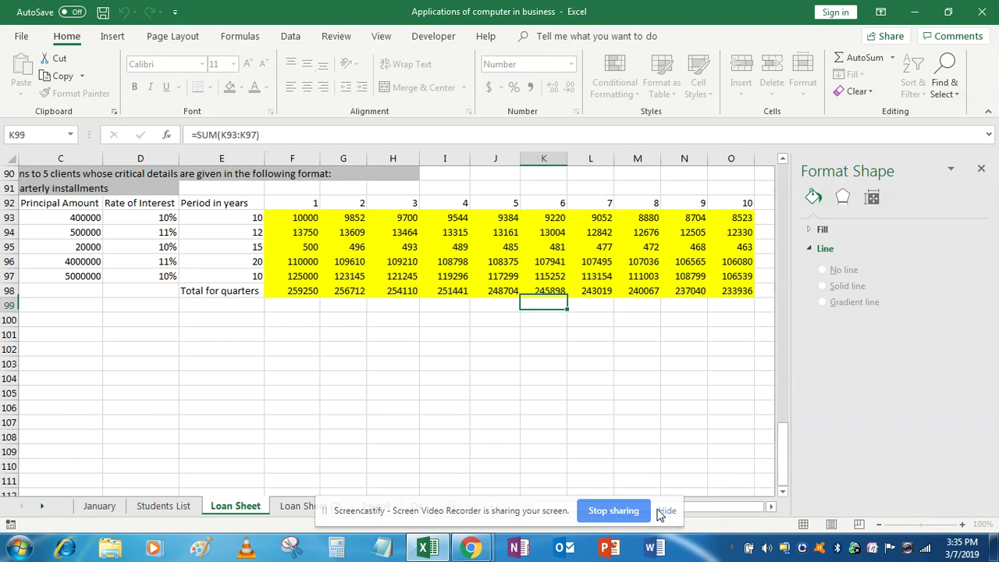
pyautogui.press('Up')
pyautogui.press('Left')
pyautogui.press('Left')
pyautogui.press('Home')
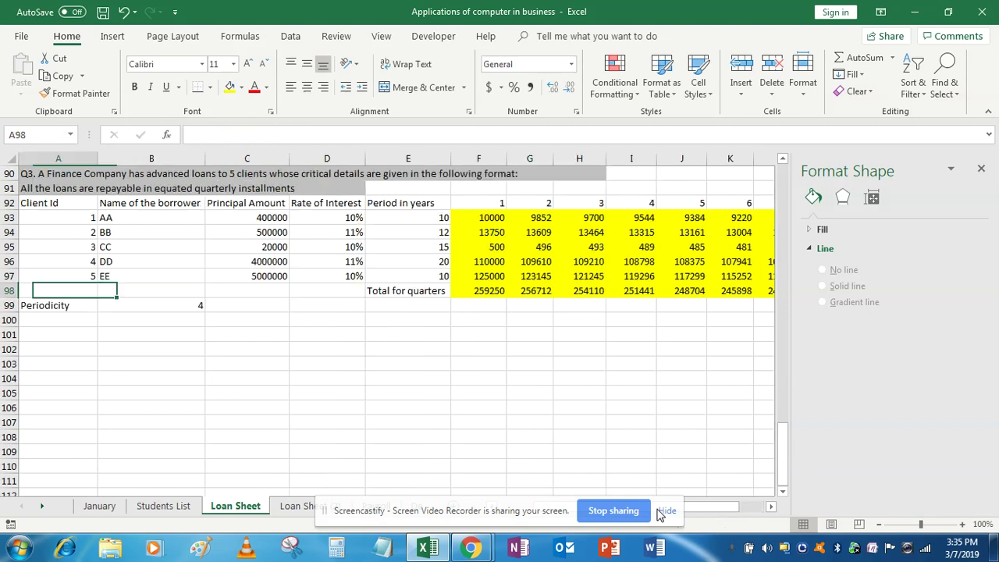